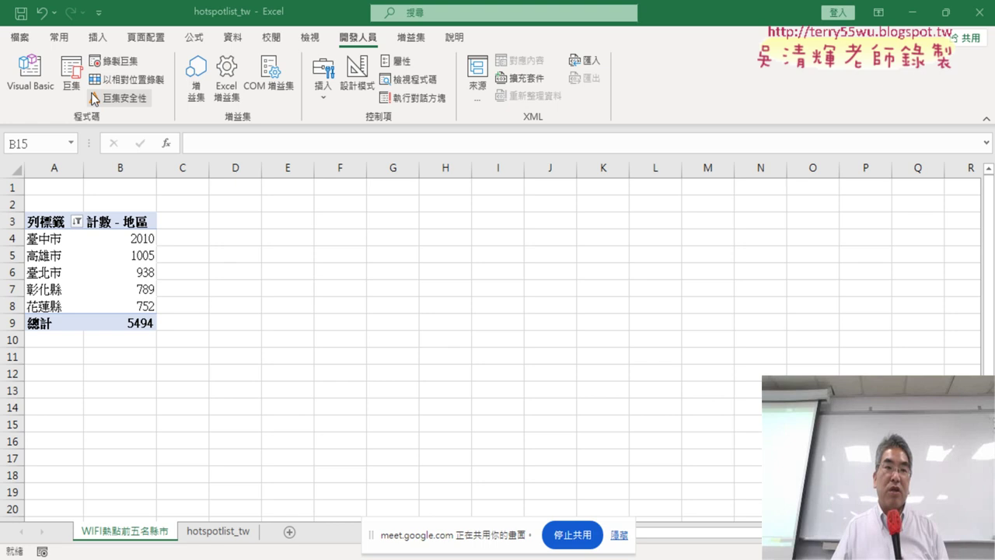
Step: Review the 樞紐圖 macro's clustered column chart, red title and legend-removal code, then run it
{"action": "left_click", "coordinate": [39, 87]}
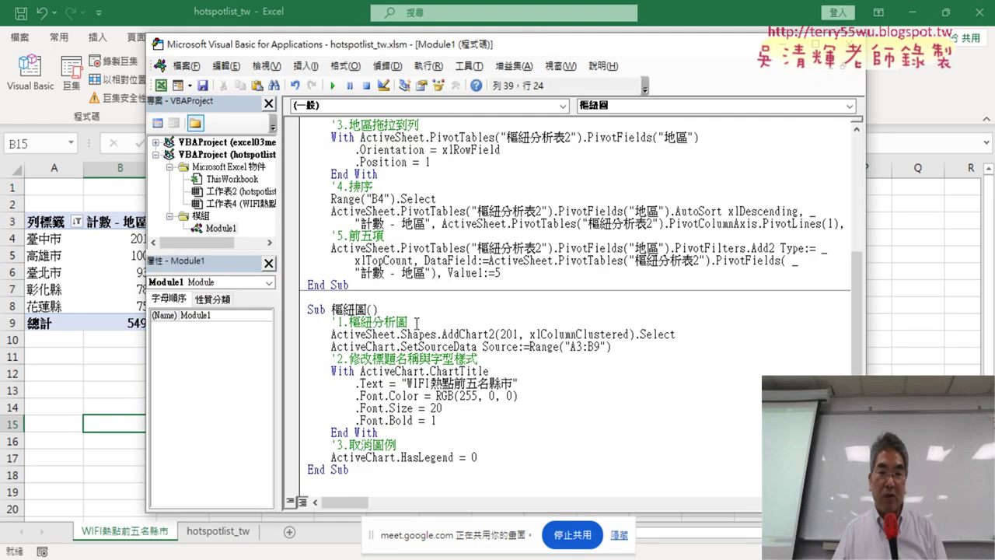
{"action": "left_click_drag", "start_coordinate": [407, 321], "coordinate": [307, 321]}
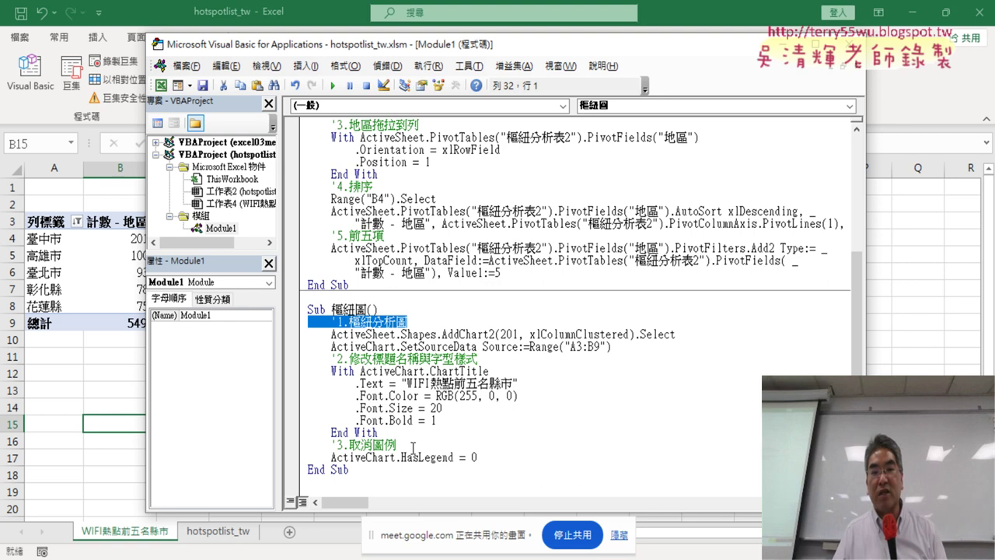
{"action": "left_click", "coordinate": [413, 448]}
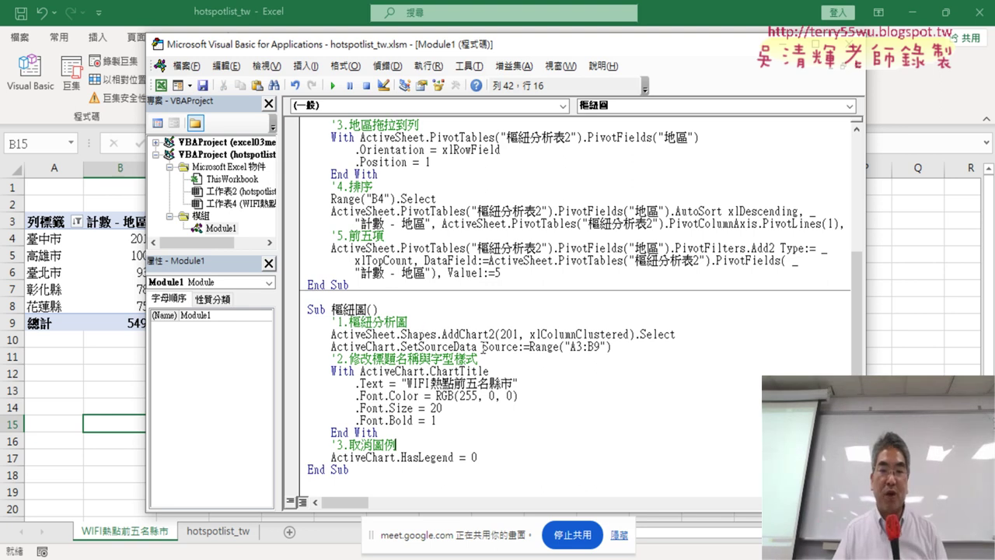
{"action": "left_click_drag", "start_coordinate": [401, 430], "coordinate": [290, 362]}
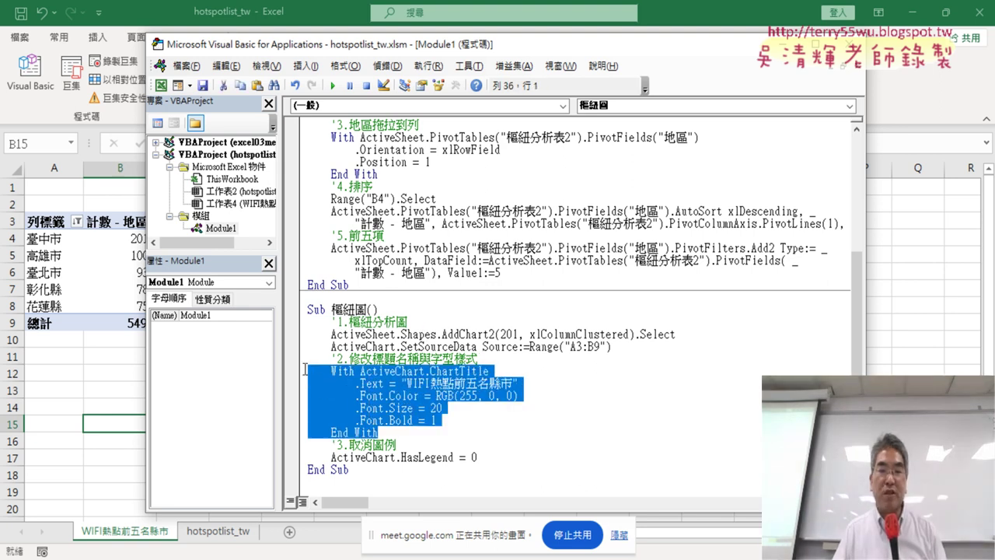
{"action": "left_click", "coordinate": [458, 404]}
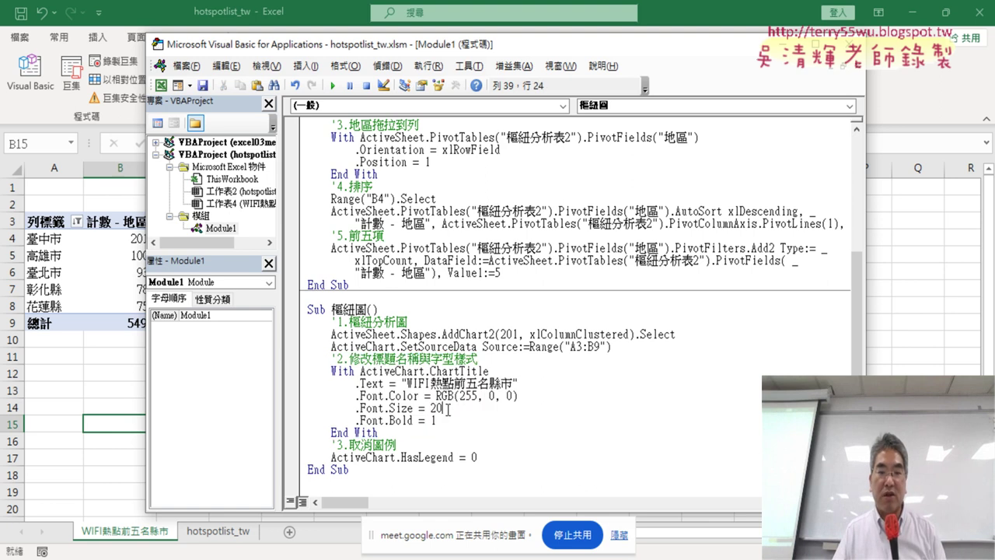
{"action": "left_click_drag", "start_coordinate": [477, 457], "coordinate": [336, 457]}
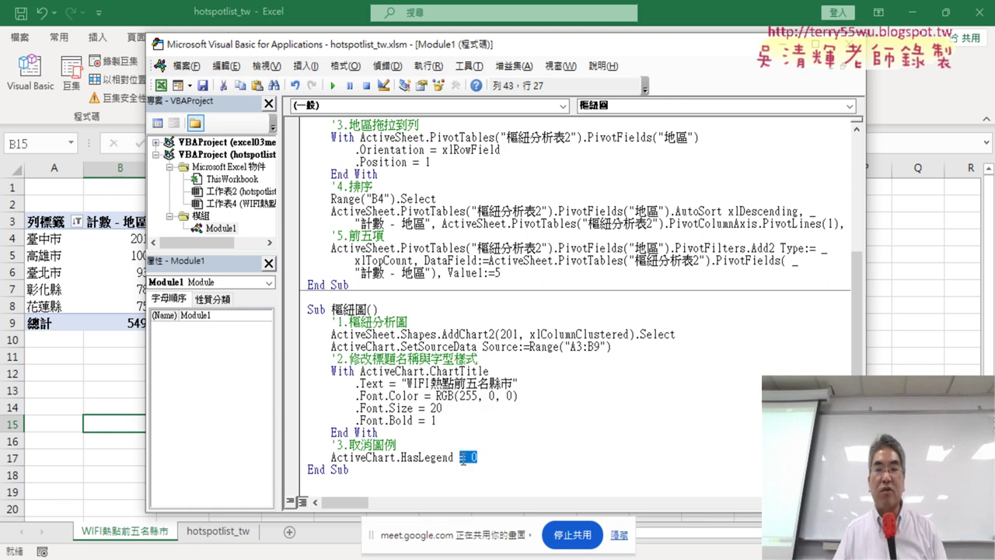
{"action": "left_click", "coordinate": [362, 395]}
{"action": "key", "text": "F5"}
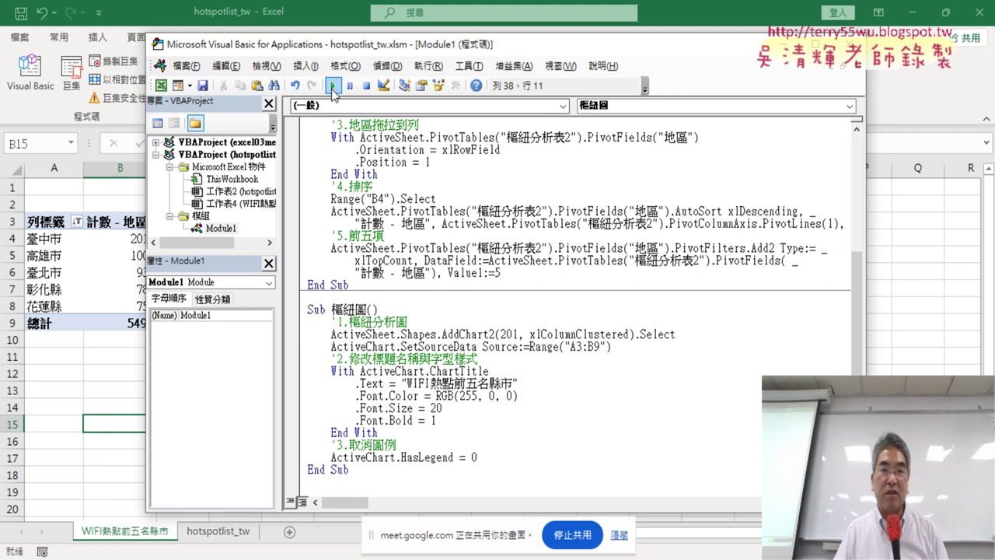
Step: Move the VBA window aside and mark cell D2 as the chart's intended top-left corner
{"action": "mouse_move", "coordinate": [368, 54]}
{"action": "left_mouse_down"}
{"action": "mouse_move", "coordinate": [752, 55]}
{"action": "mouse_move", "coordinate": [681, 61]}
{"action": "left_mouse_up"}
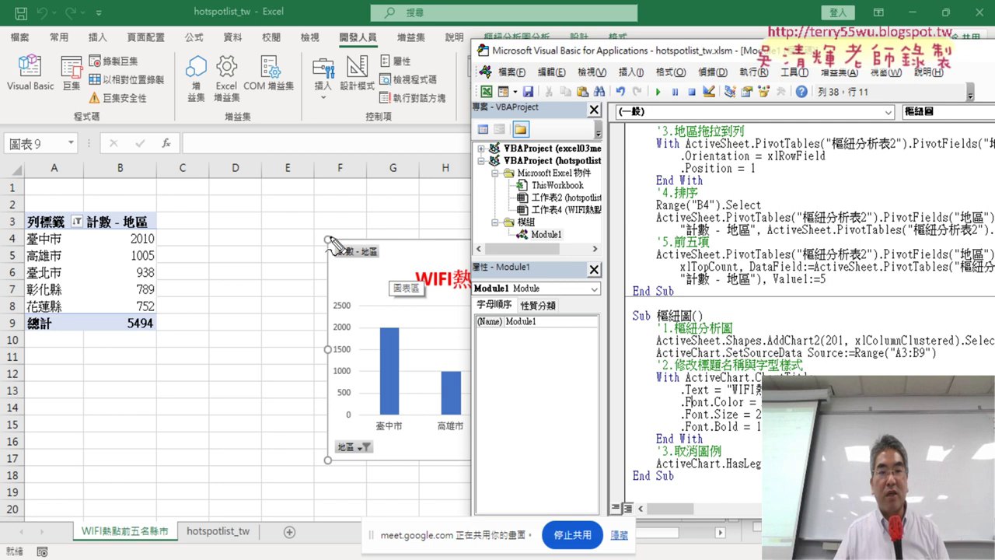
{"action": "left_click_drag", "start_coordinate": [351, 241], "coordinate": [329, 269]}
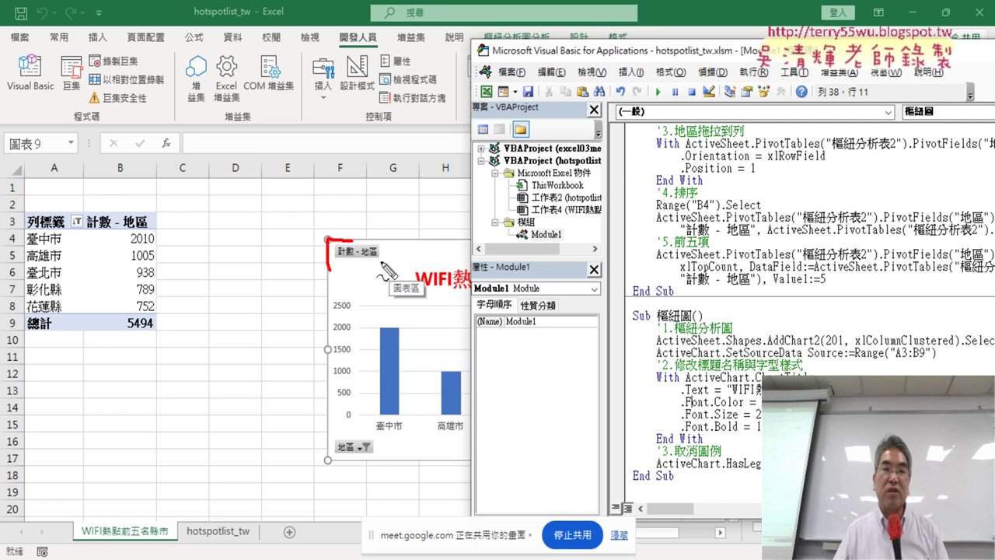
{"action": "left_click_drag", "start_coordinate": [221, 196], "coordinate": [207, 210]}
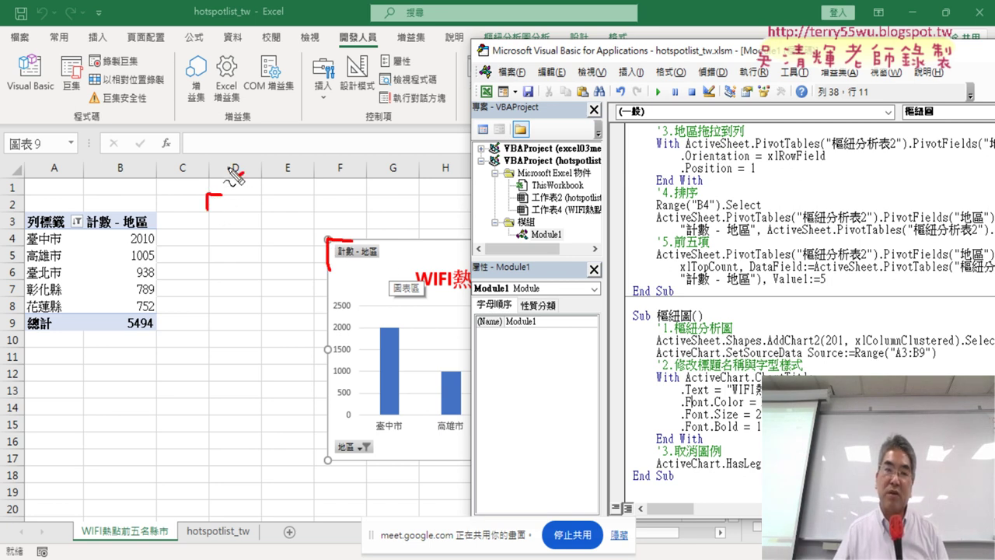
{"action": "left_click_drag", "start_coordinate": [232, 158], "coordinate": [230, 174]}
{"action": "left_click_drag", "start_coordinate": [14, 195], "coordinate": [10, 196]}
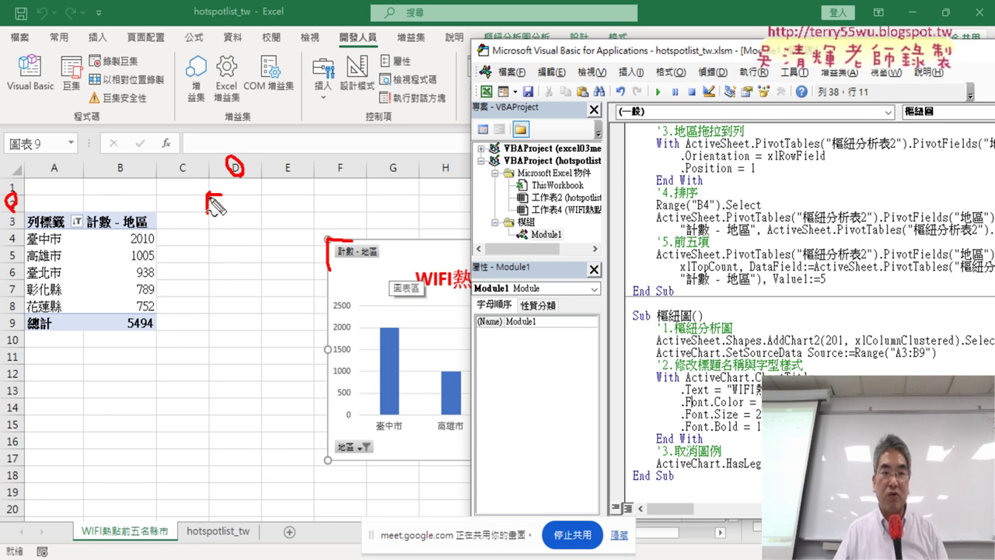
{"action": "left_click_drag", "start_coordinate": [209, 193], "coordinate": [264, 213]}
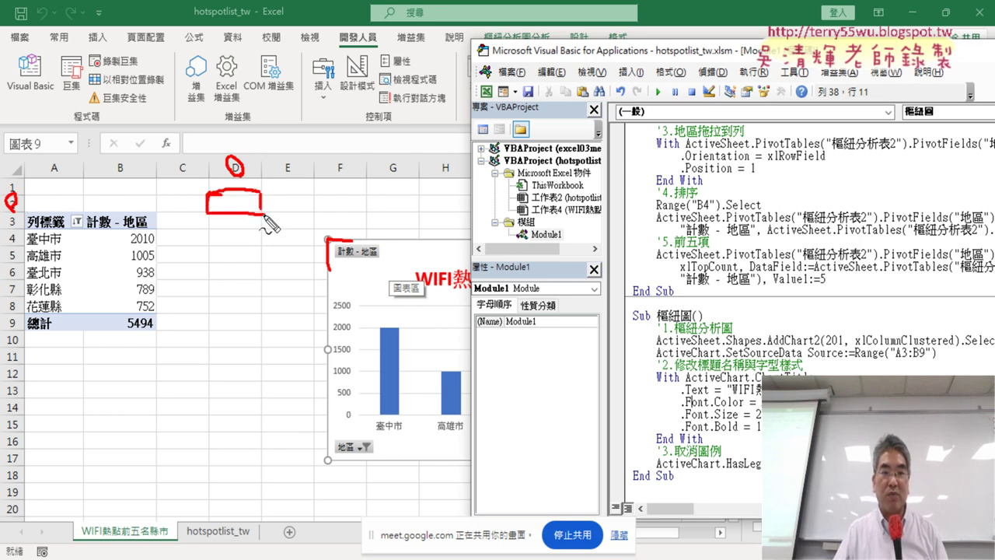
{"action": "mouse_move", "coordinate": [331, 247]}
{"action": "left_mouse_down"}
{"action": "mouse_move", "coordinate": [211, 203]}
{"action": "mouse_move", "coordinate": [206, 221]}
{"action": "mouse_move", "coordinate": [208, 203]}
{"action": "mouse_move", "coordinate": [227, 212]}
{"action": "left_mouse_up"}
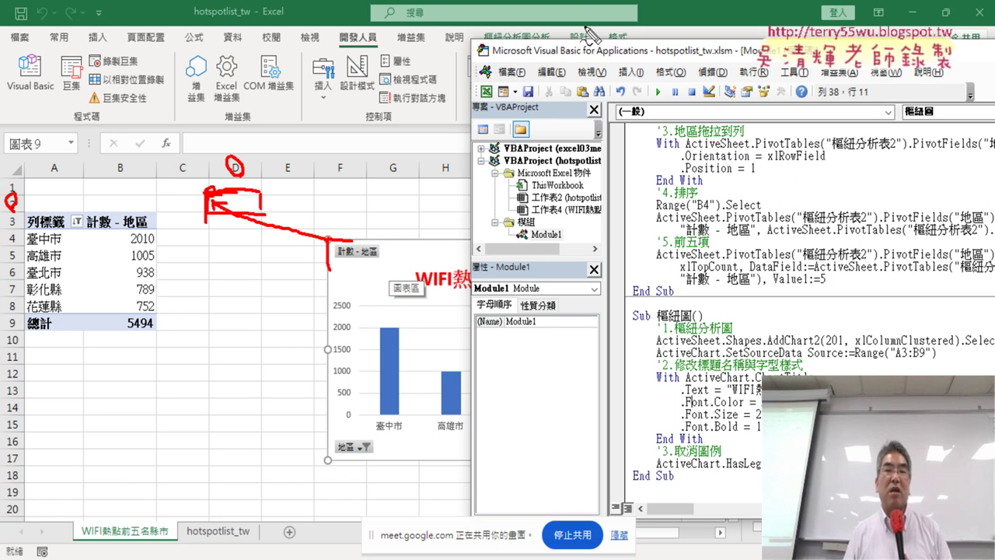
Step: Drag the WIFI pivot chart so its top-left corner sits at cell D2, and select it
{"action": "key", "text": "Escape"}
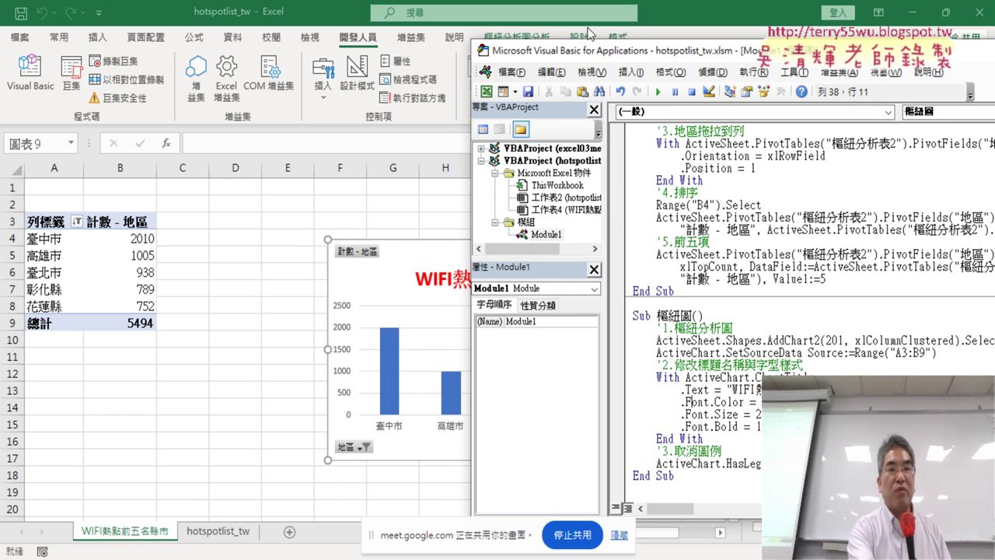
{"action": "left_click_drag", "start_coordinate": [387, 282], "coordinate": [247, 236]}
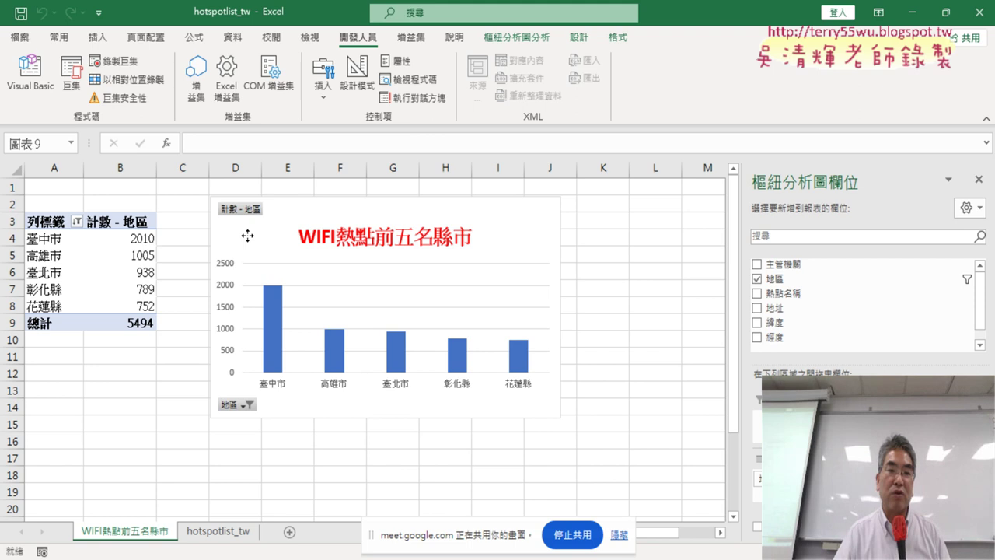
{"action": "left_click", "coordinate": [247, 235]}
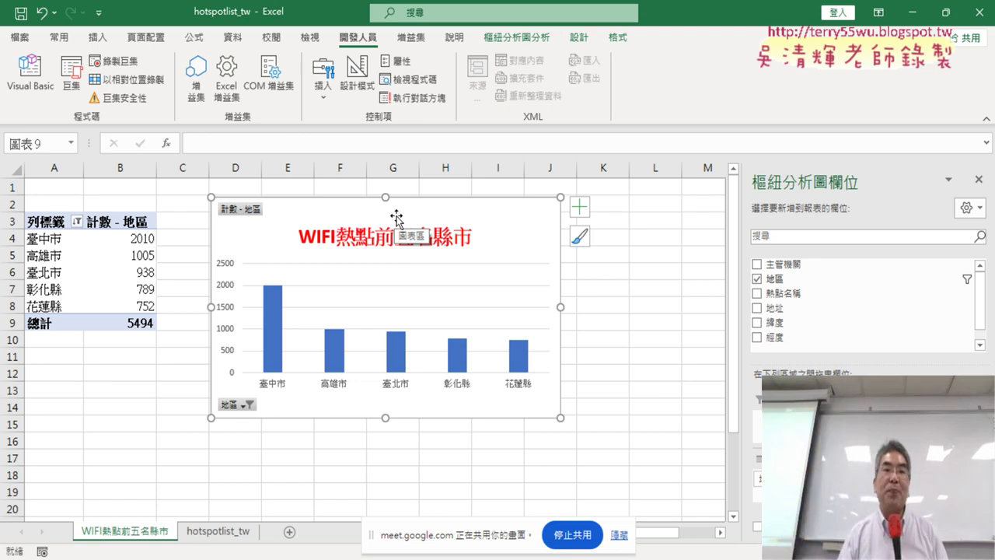
Step: Reopen the 樞紐圖 code in a wider window and call up help for AddChart2
{"action": "left_click", "coordinate": [59, 94]}
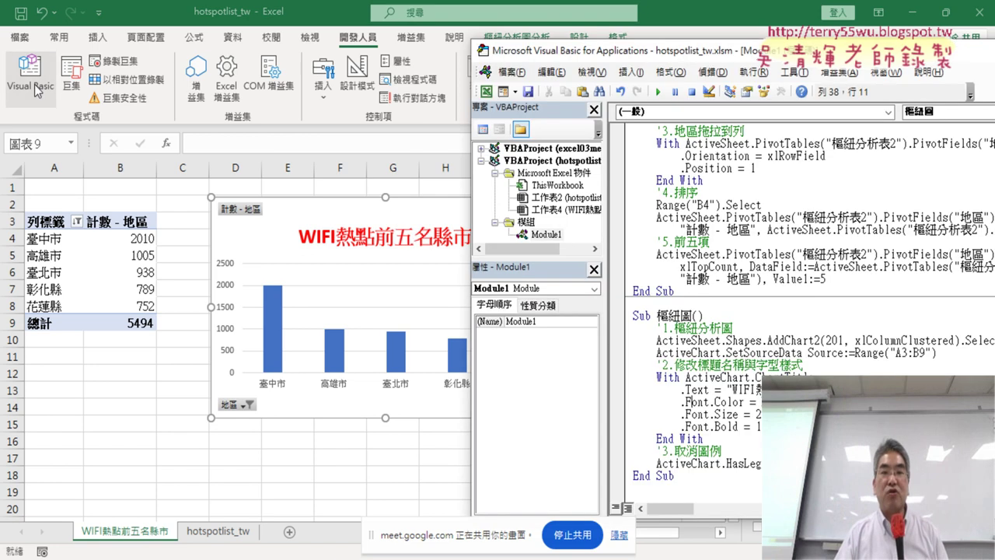
{"action": "left_click_drag", "start_coordinate": [705, 63], "coordinate": [262, 63]}
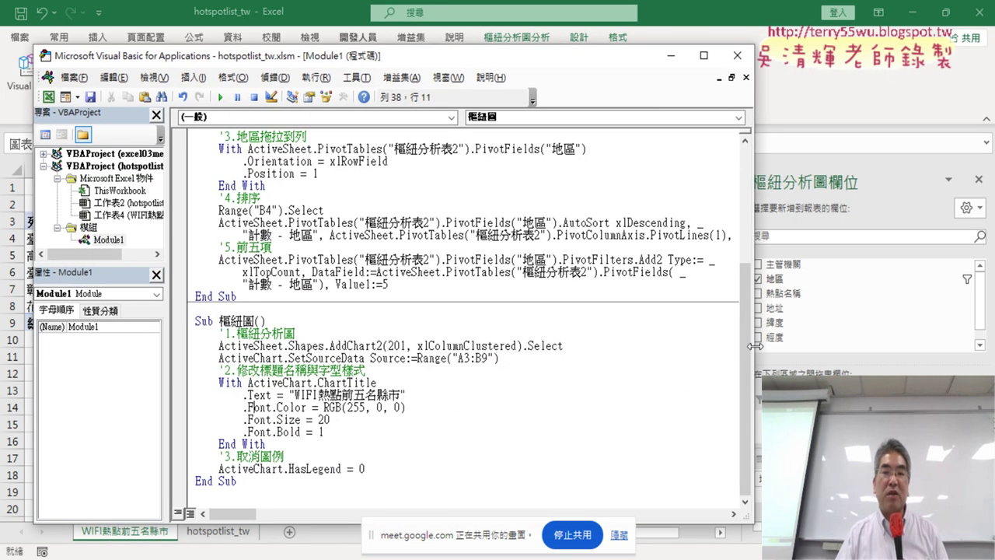
{"action": "left_click_drag", "start_coordinate": [759, 346], "coordinate": [863, 348]}
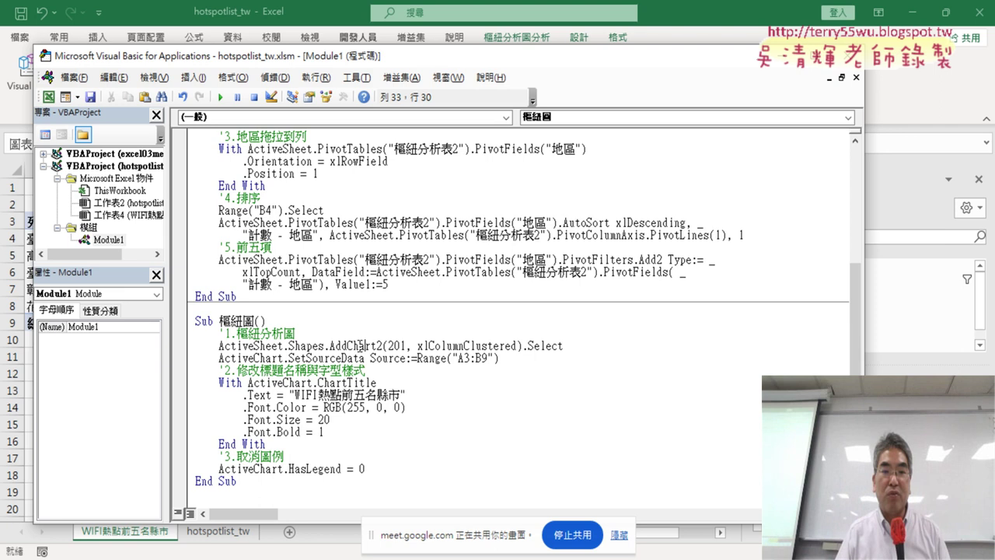
{"action": "left_click_drag", "start_coordinate": [383, 344], "coordinate": [342, 346]}
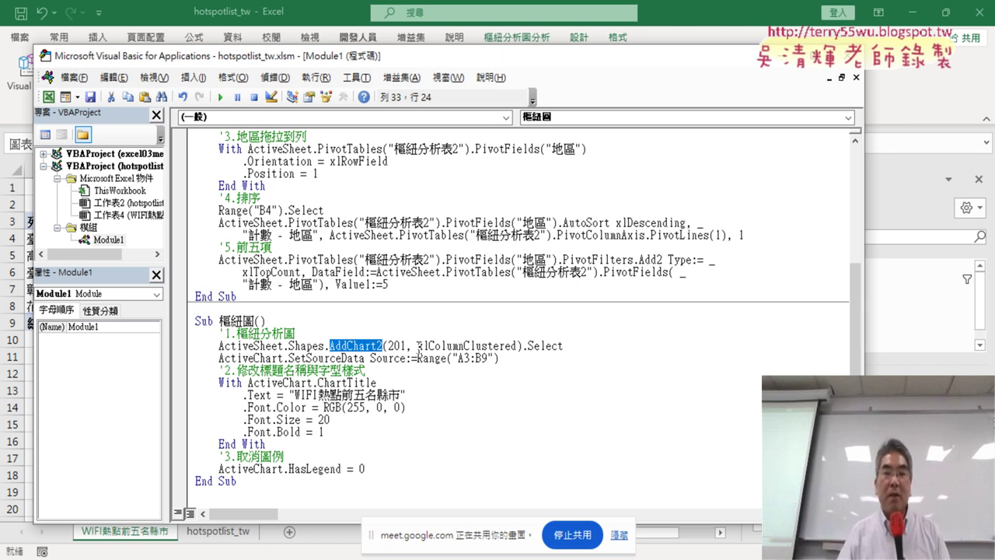
{"action": "left_click", "coordinate": [368, 345]}
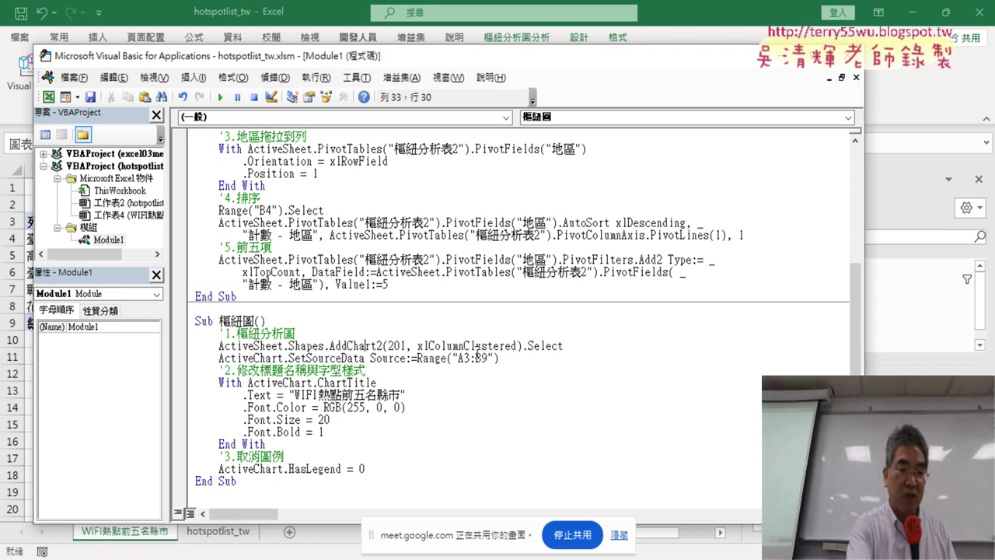
{"action": "key", "text": "F5"}
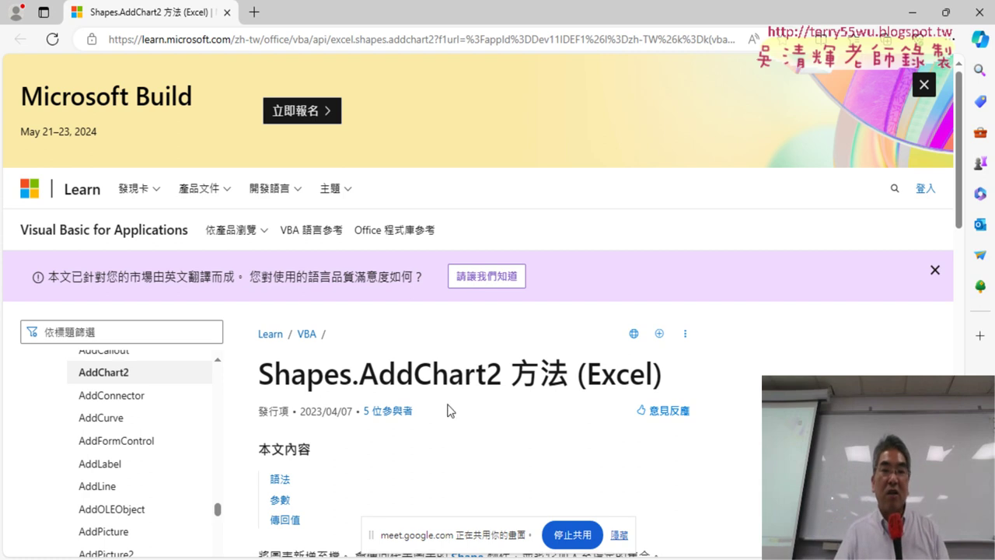
Step: Read the Shapes.AddChart2 syntax, focusing on the Style and XlChartType parameters
{"action": "left_click_drag", "start_coordinate": [368, 376], "coordinate": [502, 376]}
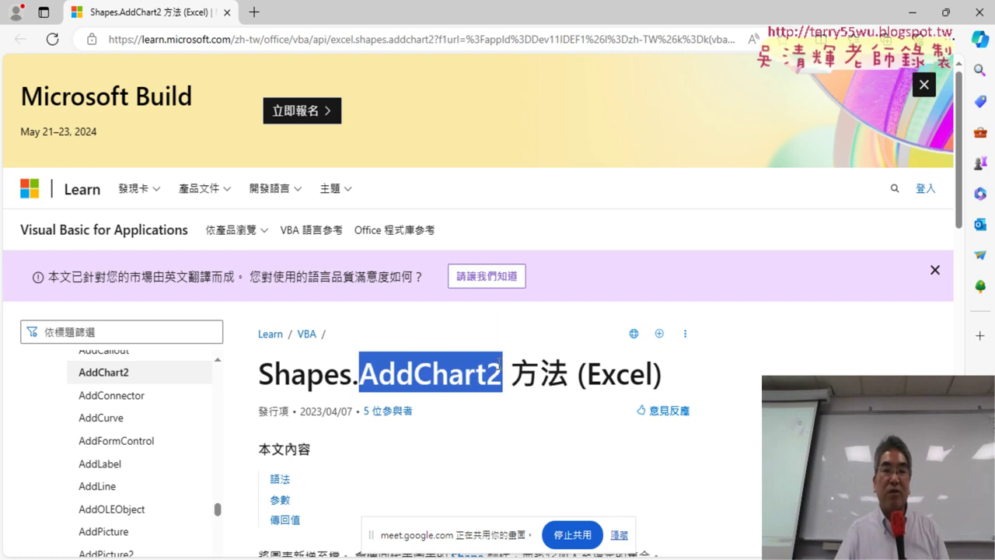
{"action": "left_click", "coordinate": [691, 370]}
{"action": "scroll", "coordinate": [751, 376], "scroll_direction": "down", "scroll_amount": 5}
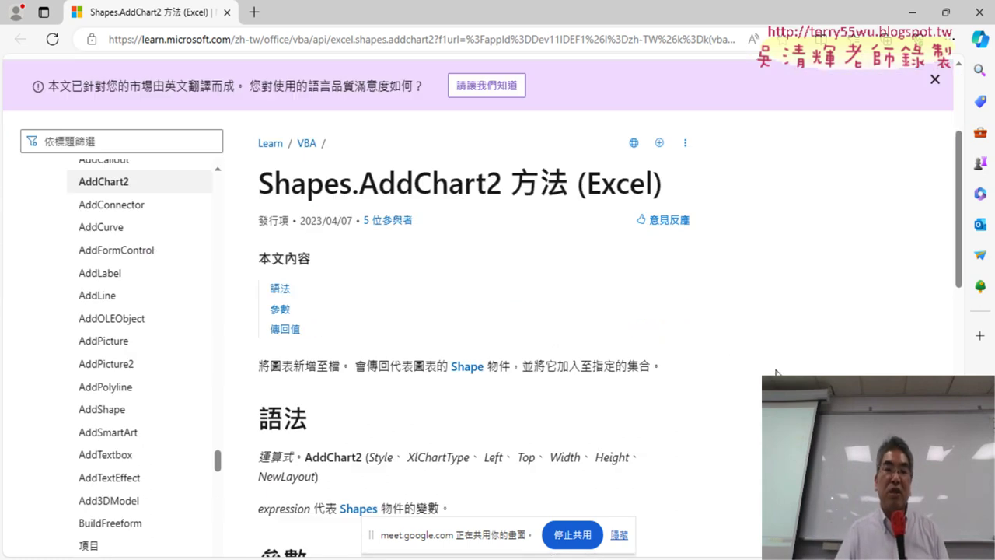
{"action": "scroll", "coordinate": [775, 374], "scroll_direction": "up", "scroll_amount": 2}
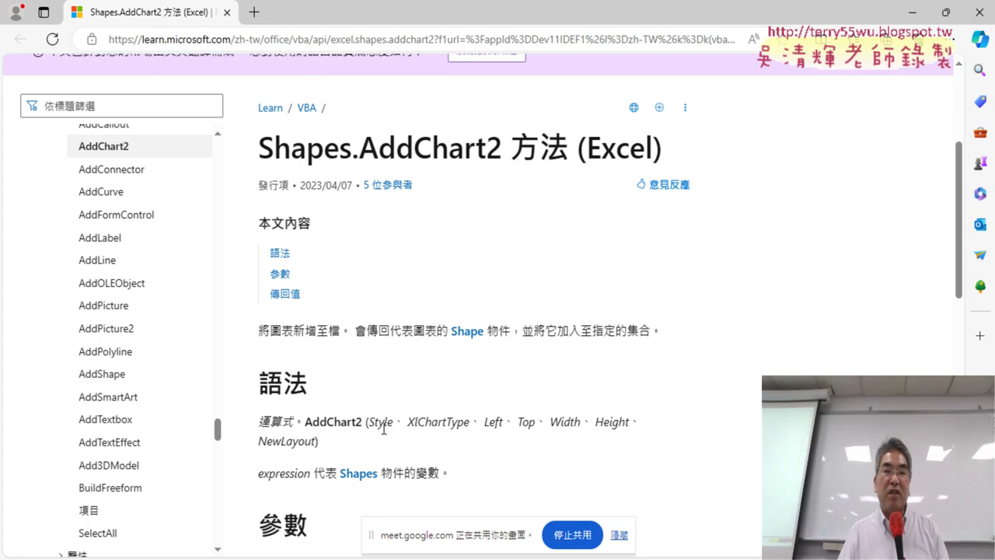
{"action": "left_click_drag", "start_coordinate": [371, 422], "coordinate": [470, 422]}
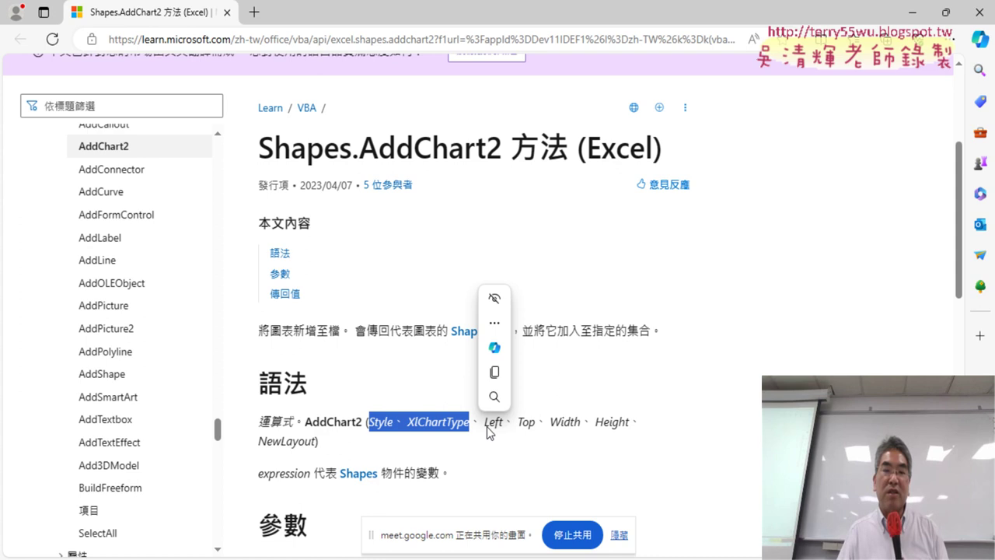
{"action": "left_click", "coordinate": [487, 426]}
Step: Study the Left, Top, Width, Height and NewLayout parameters, then minimize the browser
{"action": "left_click_drag", "start_coordinate": [482, 423], "coordinate": [626, 422]}
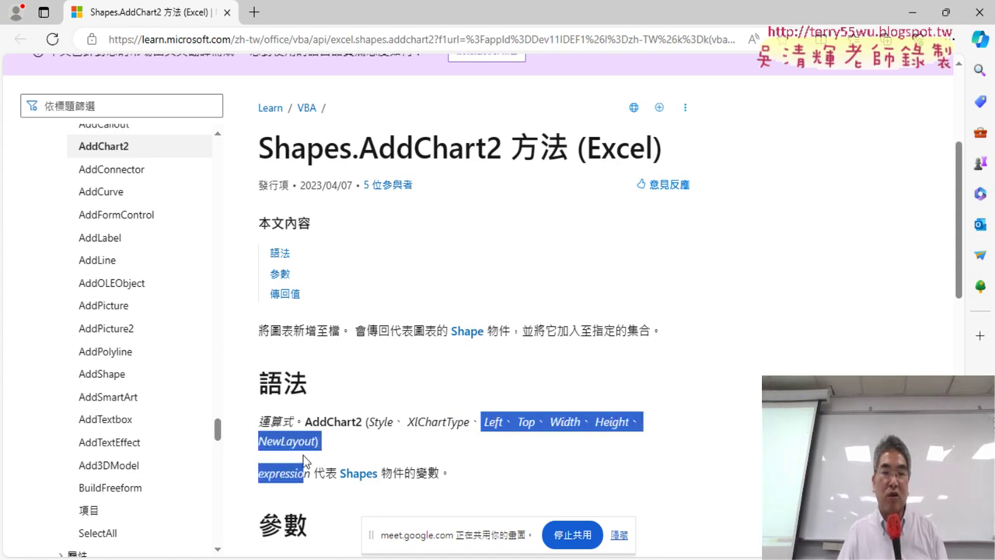
{"action": "left_click_drag", "start_coordinate": [626, 423], "coordinate": [318, 441]}
{"action": "left_click_drag", "start_coordinate": [482, 426], "coordinate": [536, 426]}
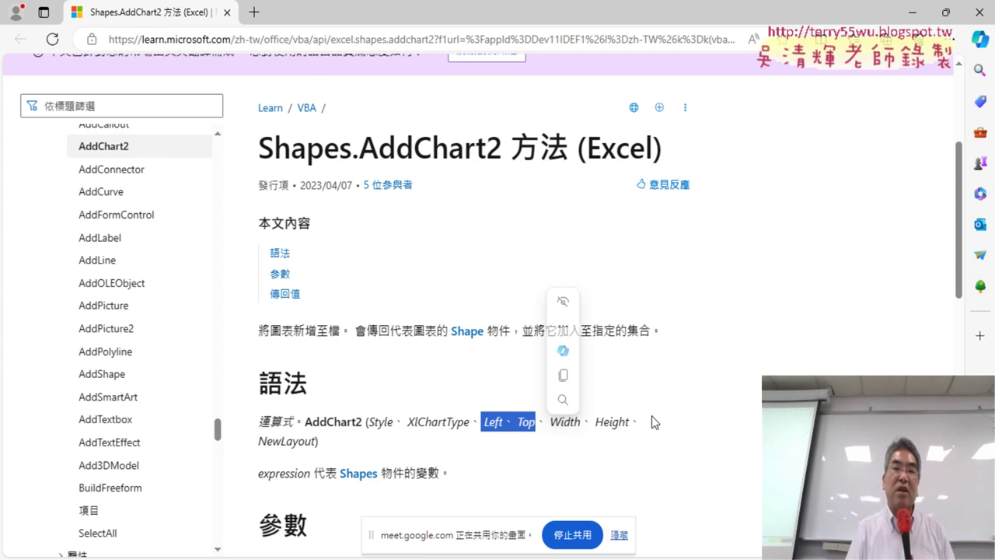
{"action": "left_click", "coordinate": [489, 421]}
{"action": "mouse_move", "coordinate": [489, 421]}
{"action": "left_mouse_down"}
{"action": "mouse_move", "coordinate": [513, 423]}
{"action": "mouse_move", "coordinate": [503, 422]}
{"action": "left_mouse_up"}
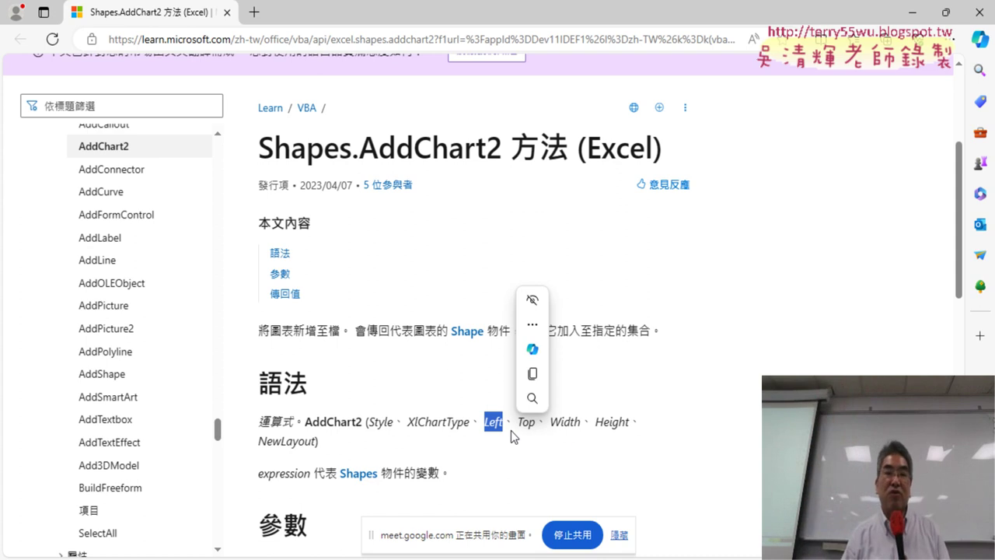
{"action": "left_click", "coordinate": [911, 19]}
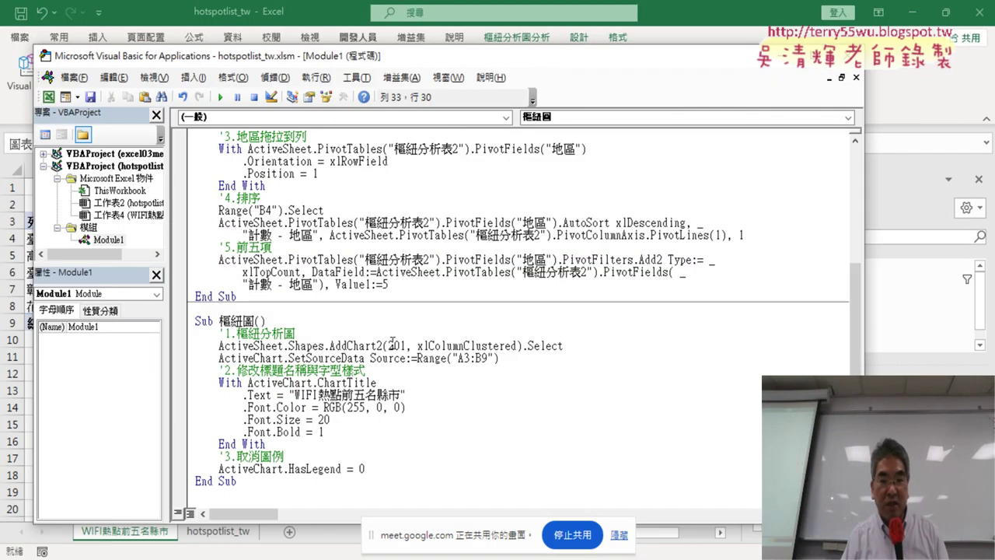
Step: Add Range("D2").Left as the third AddChart2 argument after xlColumnClustered
{"action": "double_click", "coordinate": [393, 343]}
{"action": "left_click", "coordinate": [519, 345]}
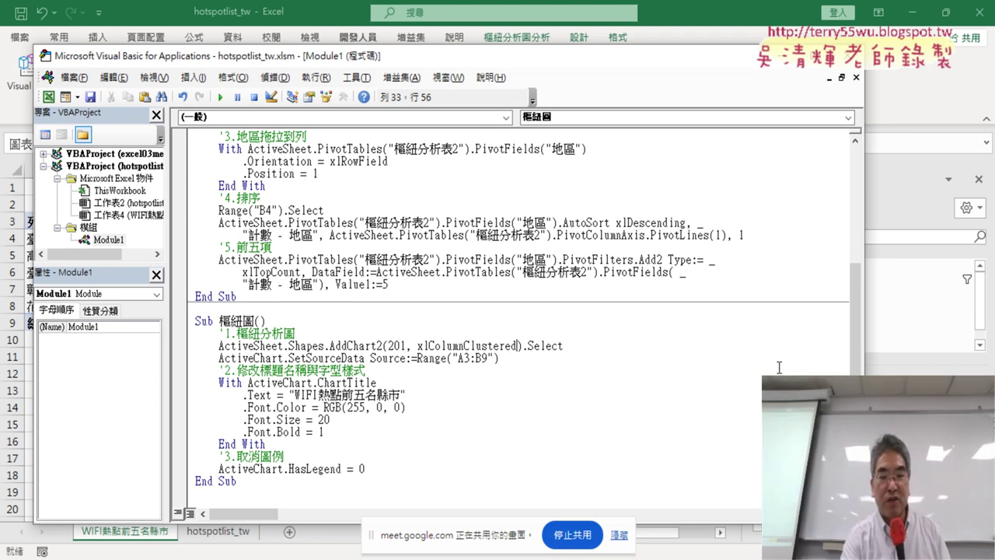
{"action": "type", "text": ","}
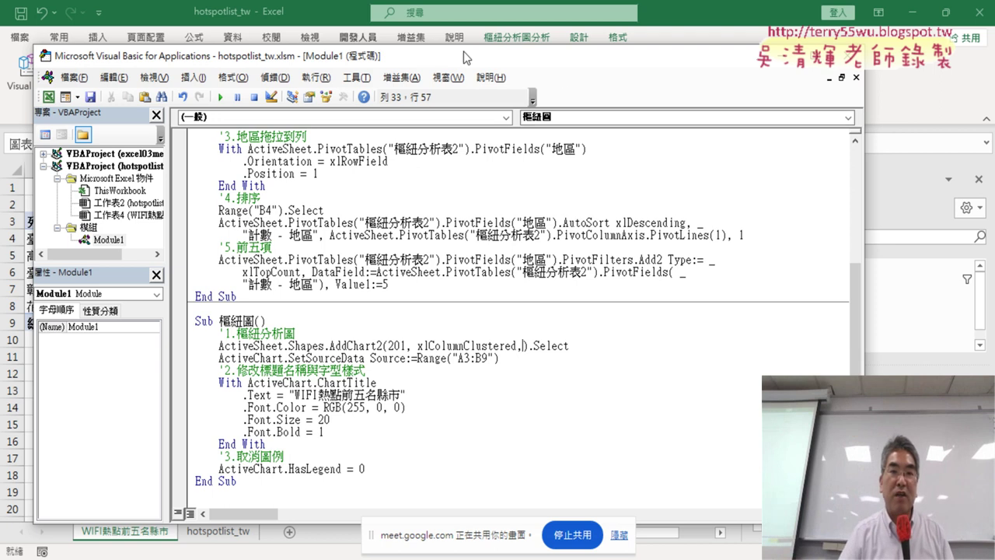
{"action": "left_click_drag", "start_coordinate": [463, 56], "coordinate": [742, 70]}
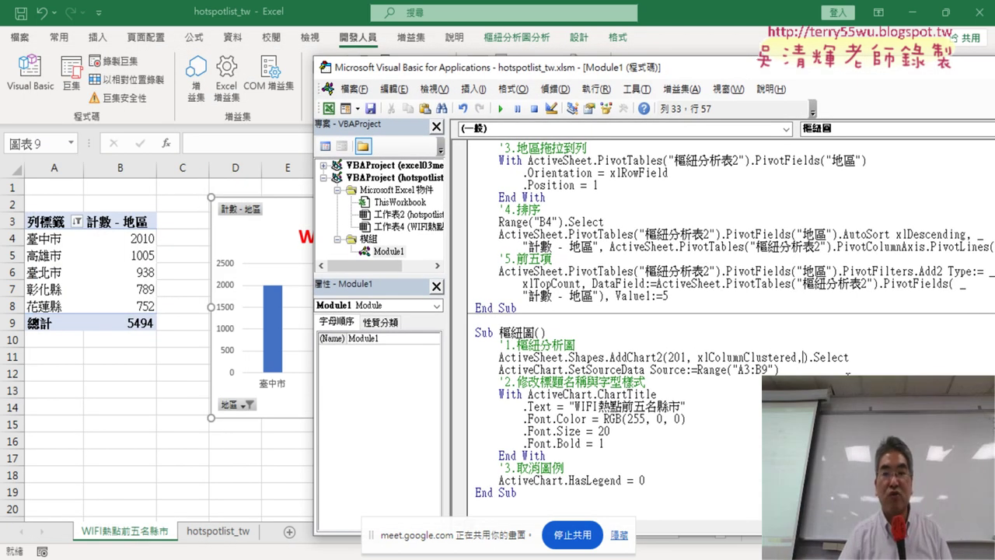
{"action": "type", "text": "r"}
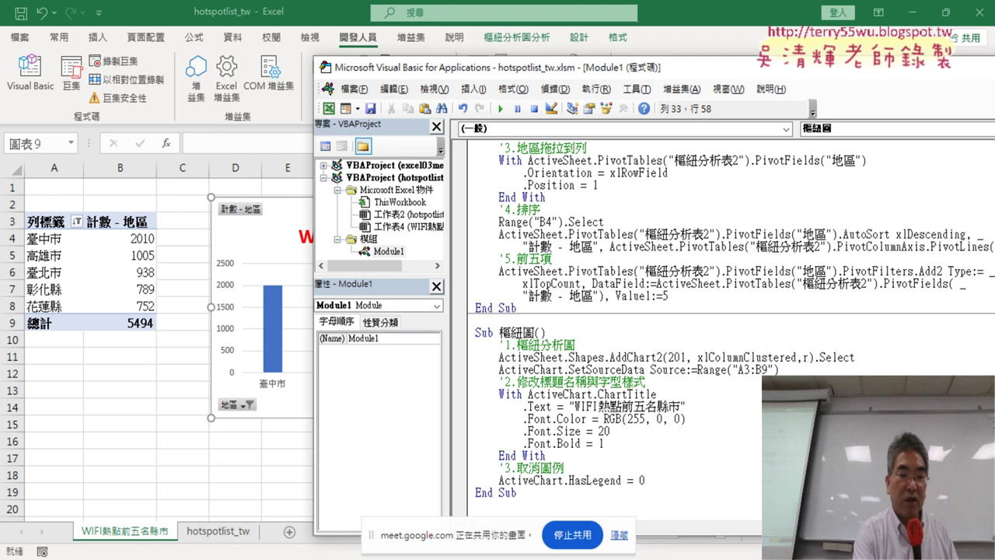
{"action": "type", "text": "ange"}
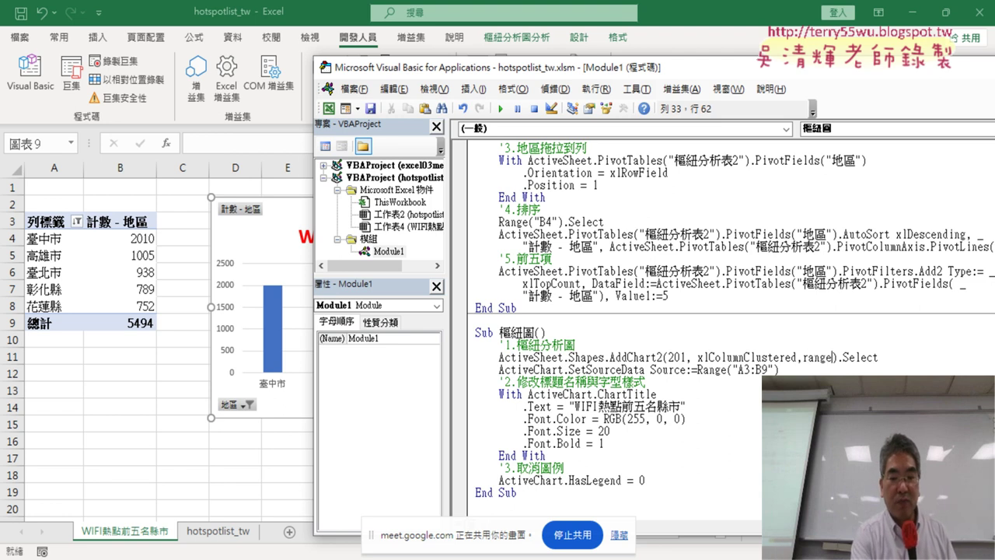
{"action": "type", "text": "(\""}
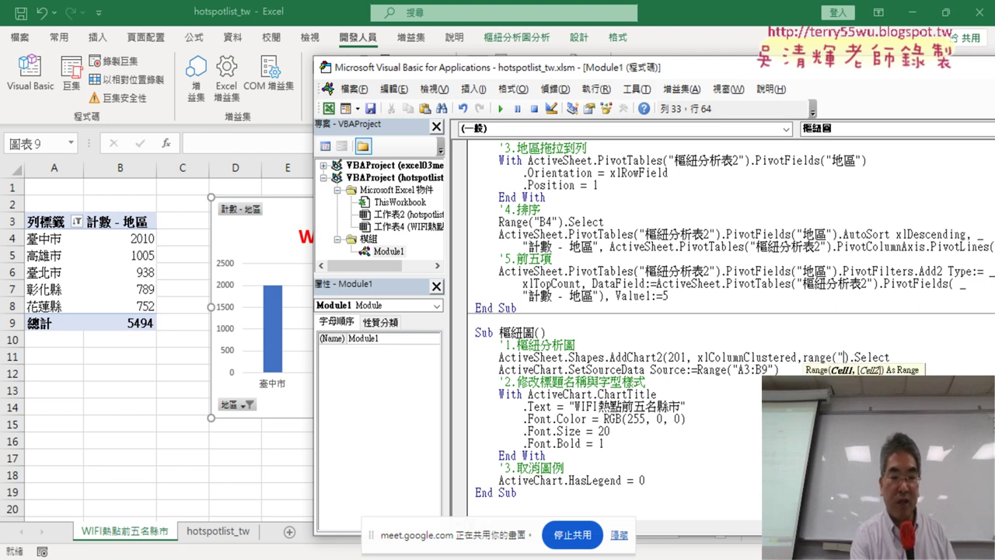
{"action": "type", "text": "D2"}
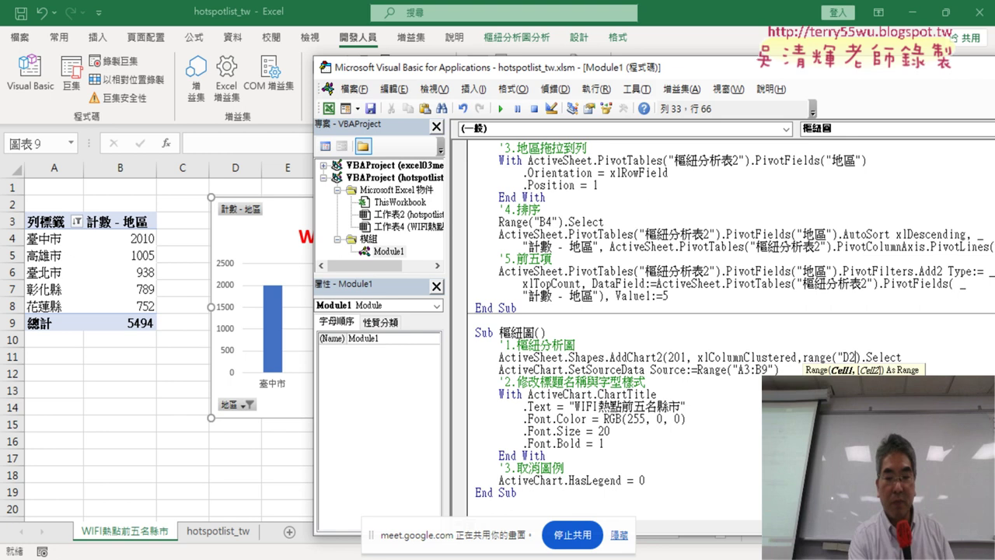
{"action": "type", "text": "\""}
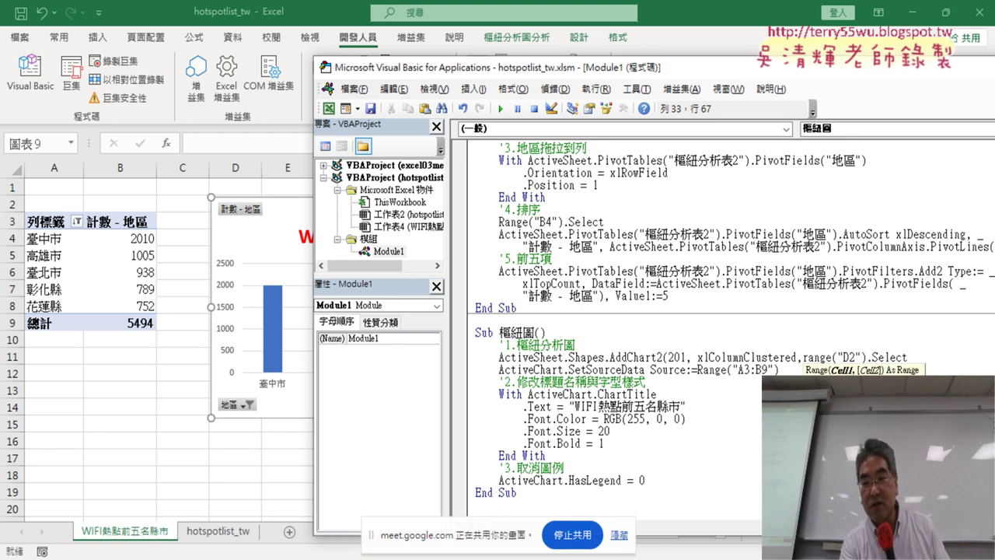
{"action": "left_click", "coordinate": [866, 357]}
{"action": "type", "text": "."}
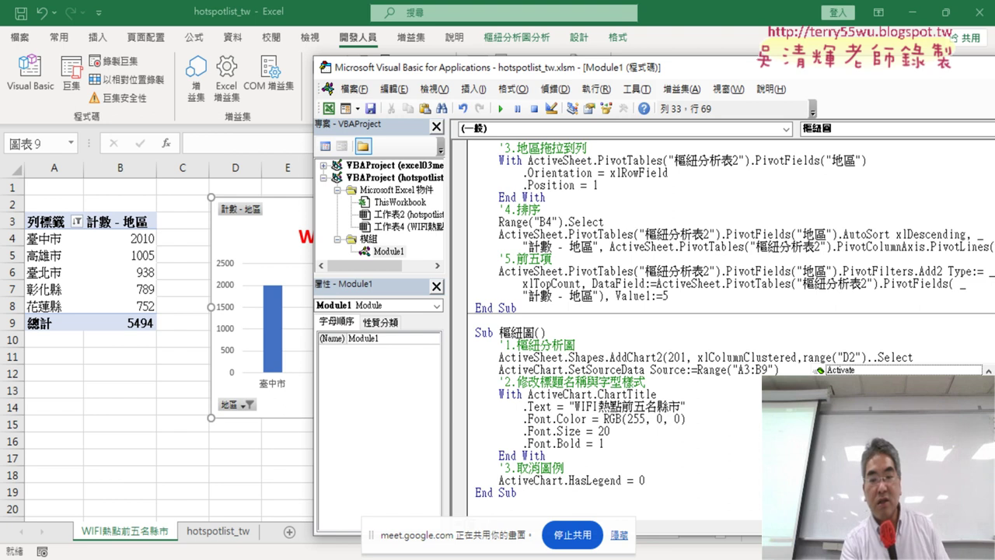
{"action": "type", "text": "lef"}
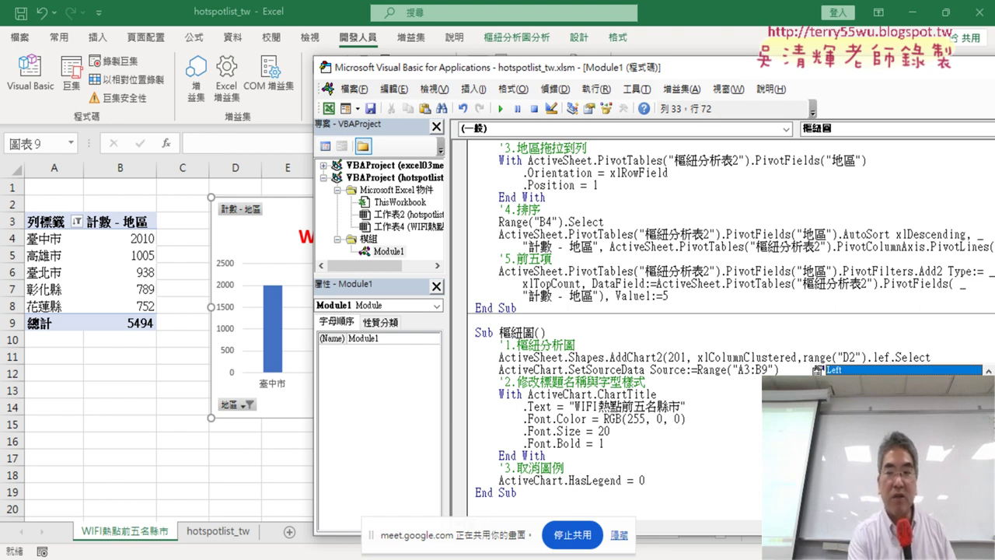
{"action": "type", "text": "t"}
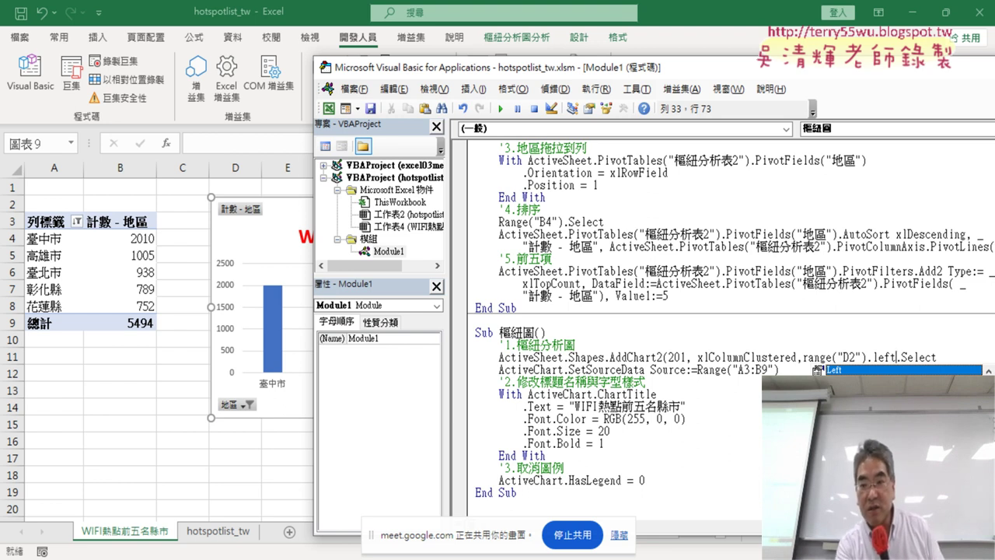
{"action": "type", "text": ")"}
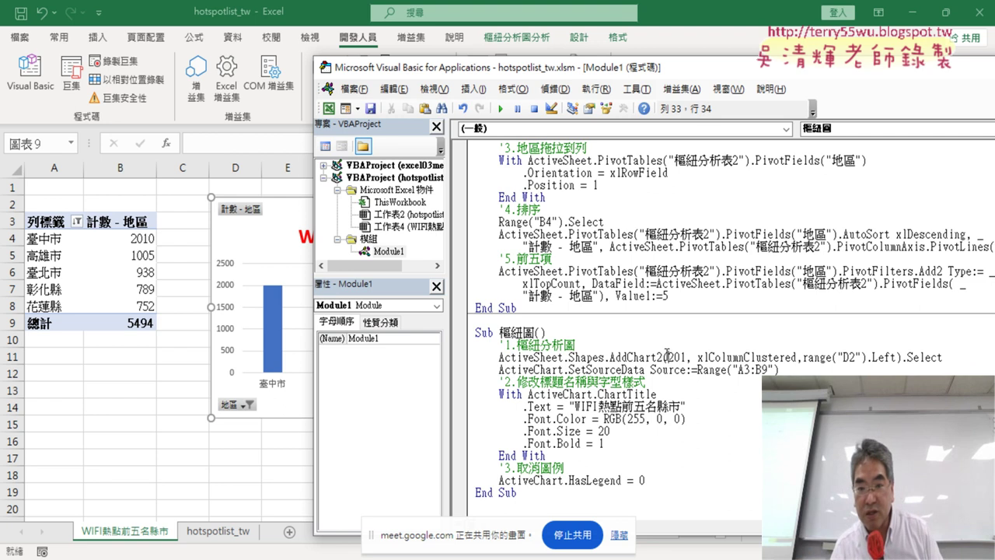
Step: Check the AddChart2 parentheses and highlight the new Range("D2").Left argument
{"action": "double_click", "coordinate": [666, 356]}
{"action": "left_click", "coordinate": [900, 357]}
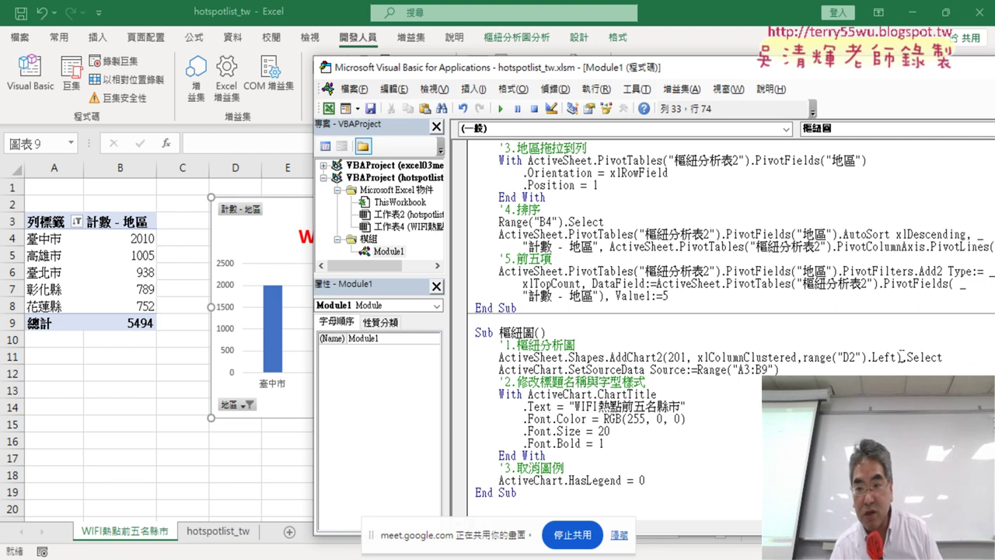
{"action": "double_click", "coordinate": [900, 356]}
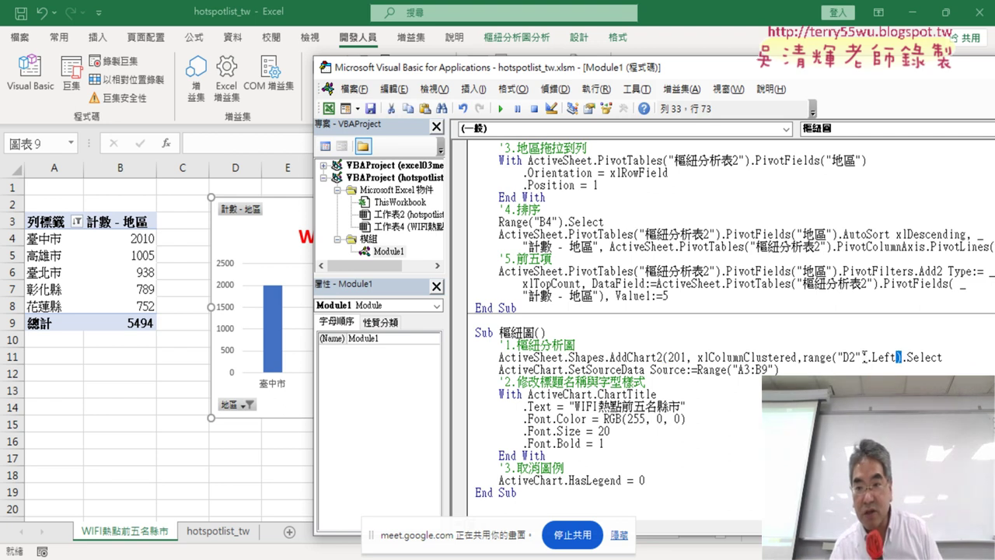
{"action": "left_click_drag", "start_coordinate": [866, 356], "coordinate": [806, 356]}
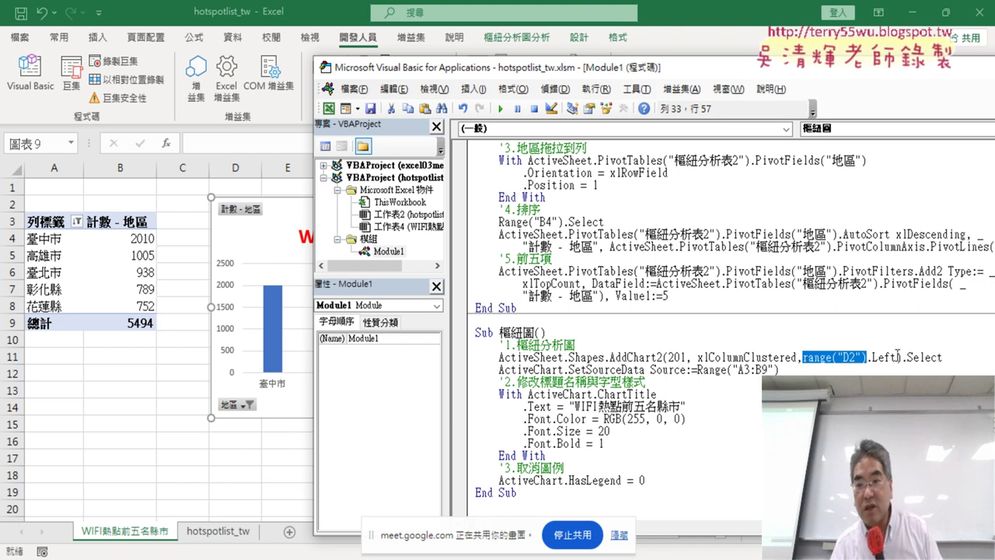
{"action": "left_click_drag", "start_coordinate": [897, 357], "coordinate": [867, 357]}
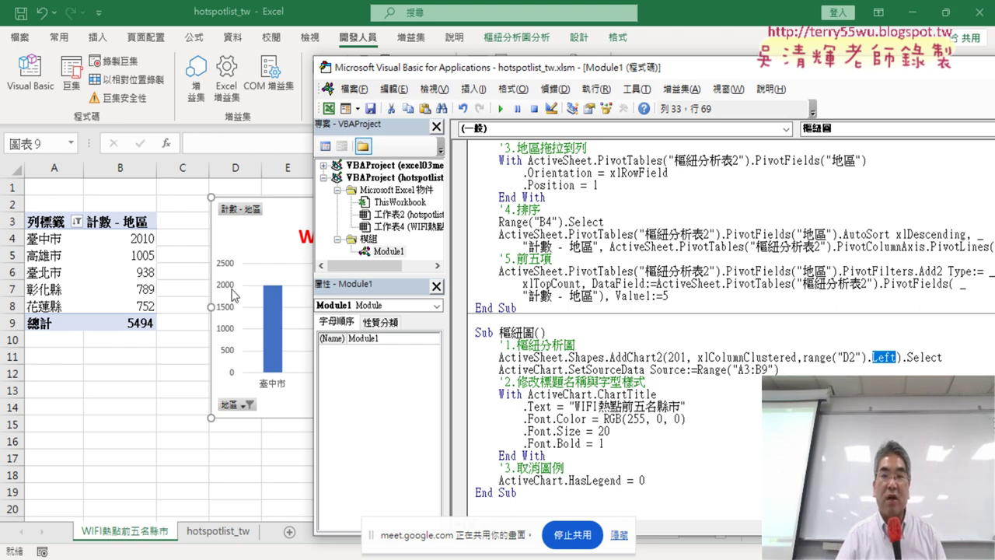
{"action": "left_click", "coordinate": [808, 364]}
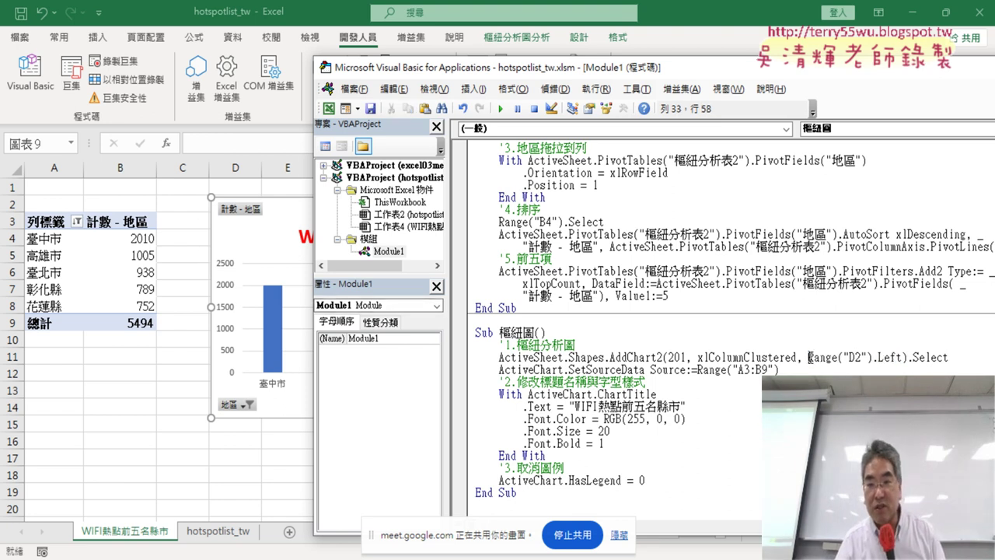
{"action": "left_click_drag", "start_coordinate": [809, 356], "coordinate": [895, 360]}
{"action": "key", "text": "ctrl+c"}
Step: Delete the existing chart and rerun the 樞紐圖 macro to build a fresh one
{"action": "left_click", "coordinate": [294, 213]}
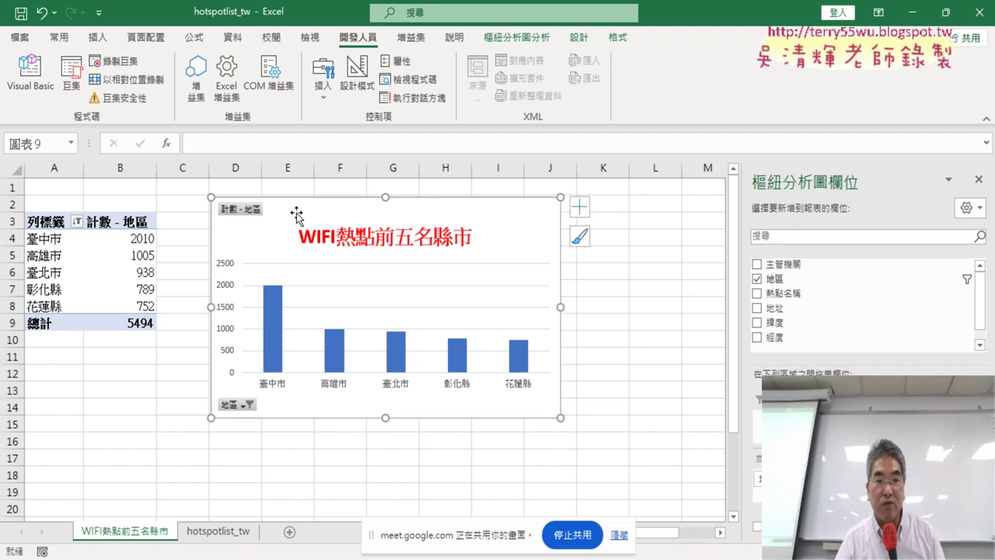
{"action": "key", "text": "Delete"}
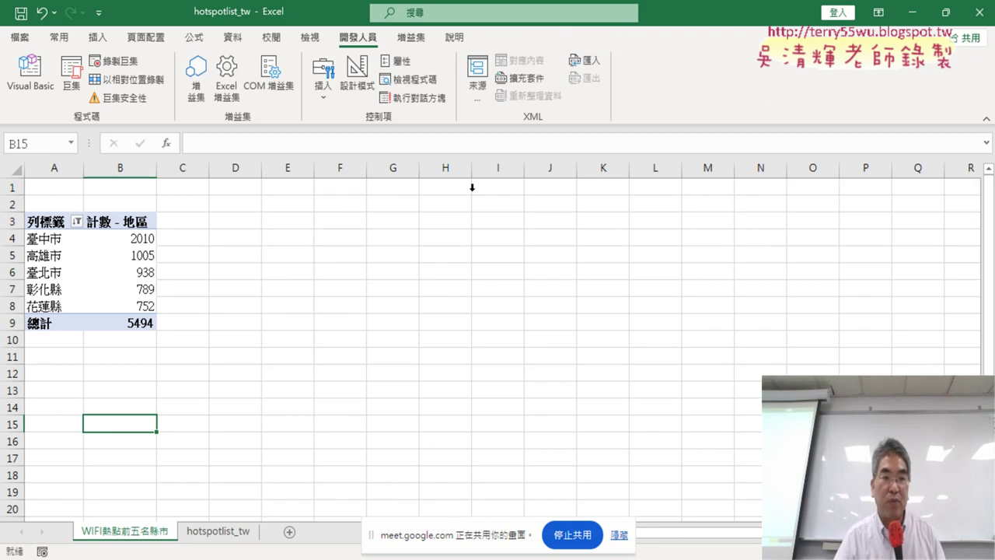
{"action": "left_click", "coordinate": [31, 77]}
{"action": "left_click", "coordinate": [650, 370]}
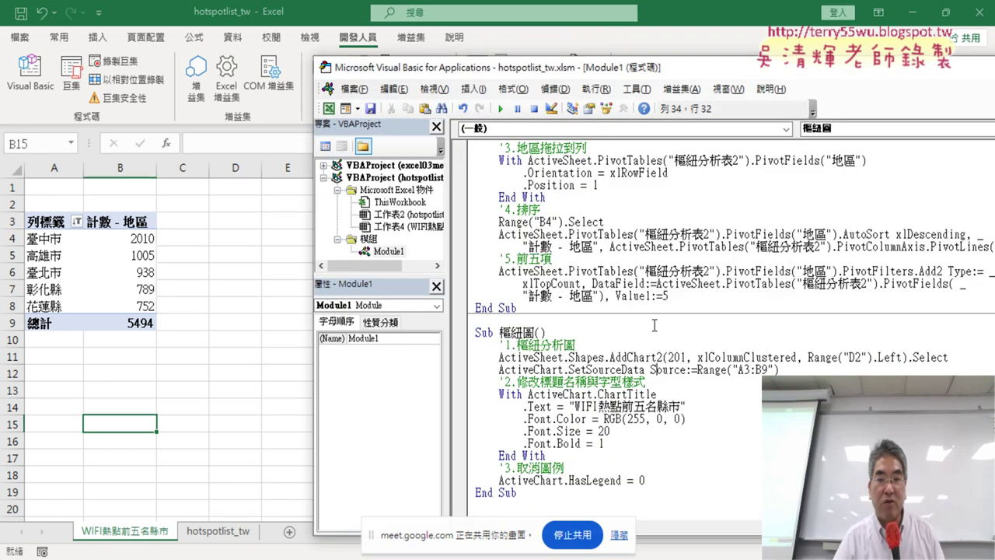
{"action": "left_click", "coordinate": [502, 109]}
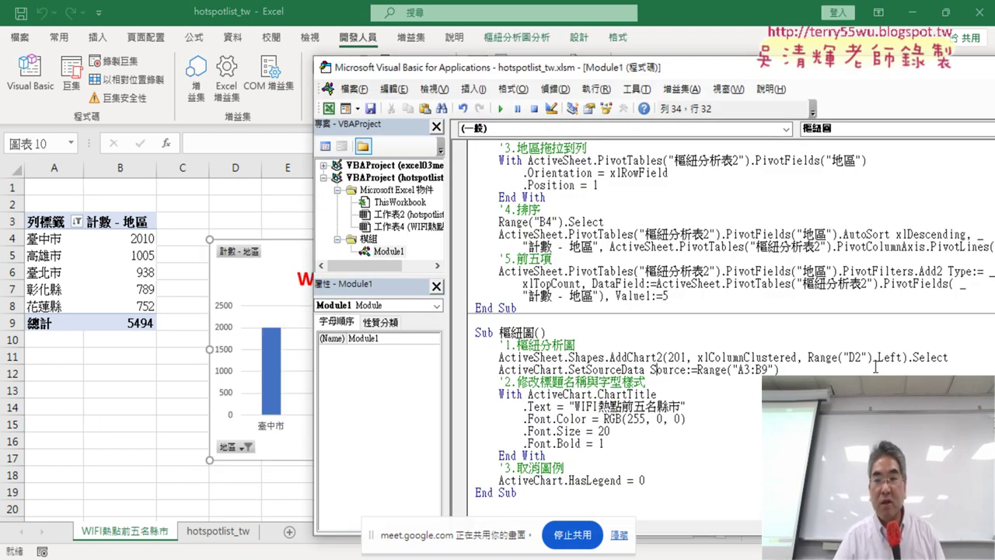
Step: Highlight Range("D2").Left and mark column D's left edge at D2 on the sheet
{"action": "left_click_drag", "start_coordinate": [904, 357], "coordinate": [816, 359]}
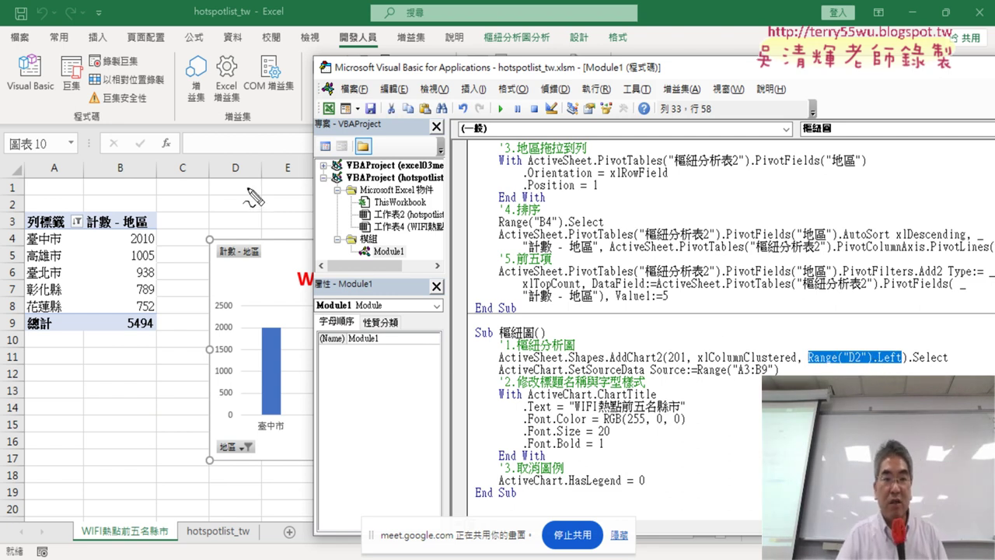
{"action": "mouse_move", "coordinate": [253, 197]}
{"action": "left_mouse_down"}
{"action": "mouse_move", "coordinate": [219, 203]}
{"action": "mouse_move", "coordinate": [222, 504]}
{"action": "left_mouse_up"}
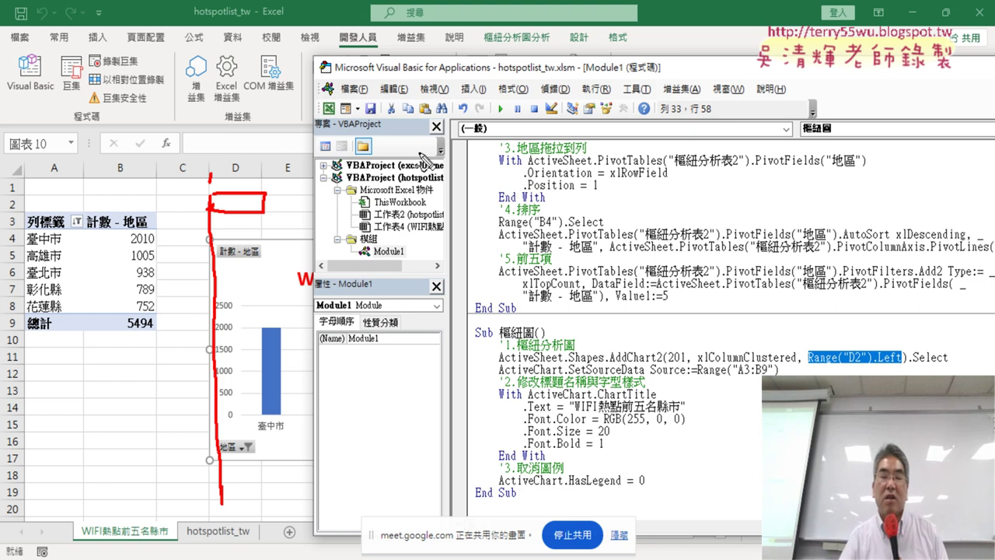
{"action": "mouse_move", "coordinate": [247, 284]}
{"action": "left_mouse_down"}
{"action": "mouse_move", "coordinate": [247, 219]}
{"action": "mouse_move", "coordinate": [264, 230]}
{"action": "left_mouse_up"}
{"action": "left_click_drag", "start_coordinate": [162, 194], "coordinate": [310, 193]}
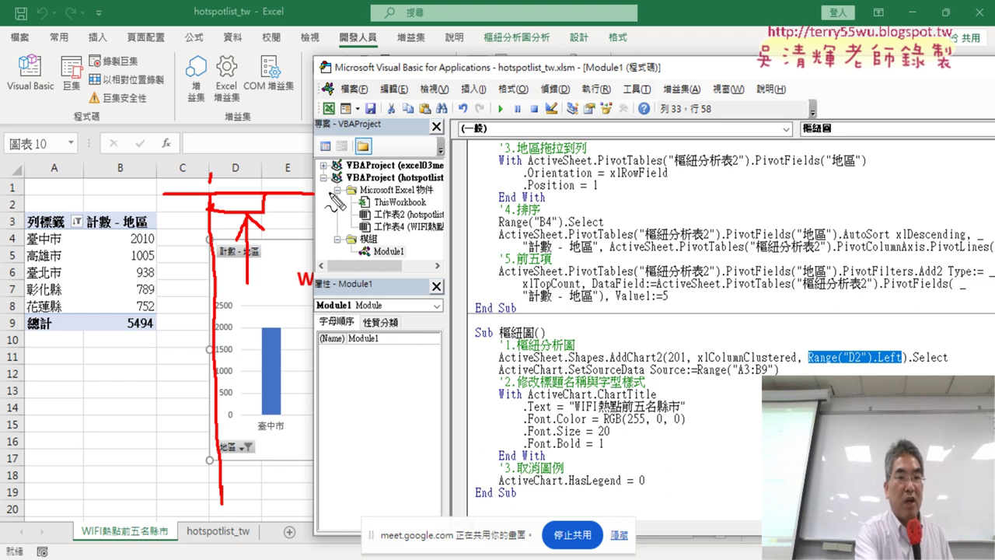
{"action": "key", "text": "Escape"}
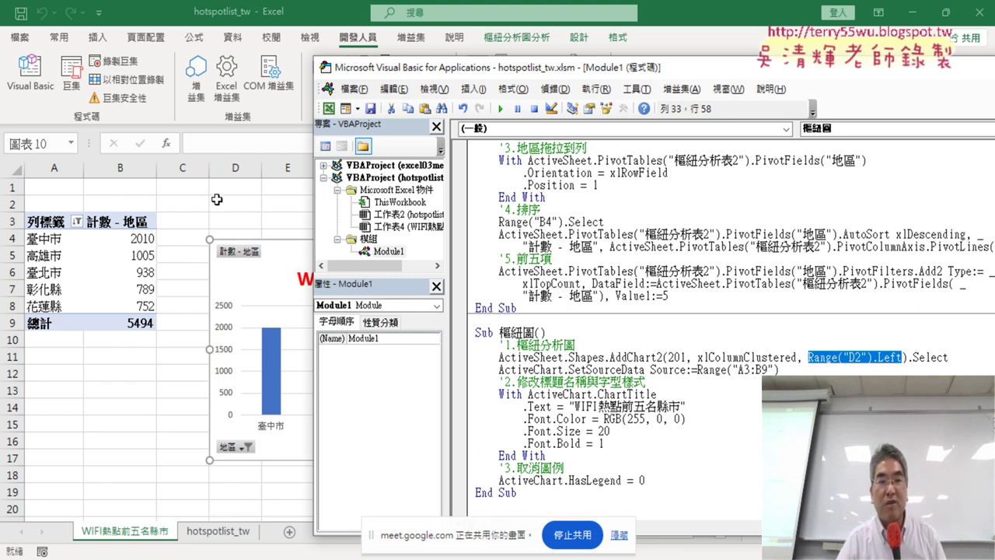
Step: Add Range("D2").Top as the fourth AddChart2 argument by reusing the copied D2 reference
{"action": "left_click", "coordinate": [903, 357]}
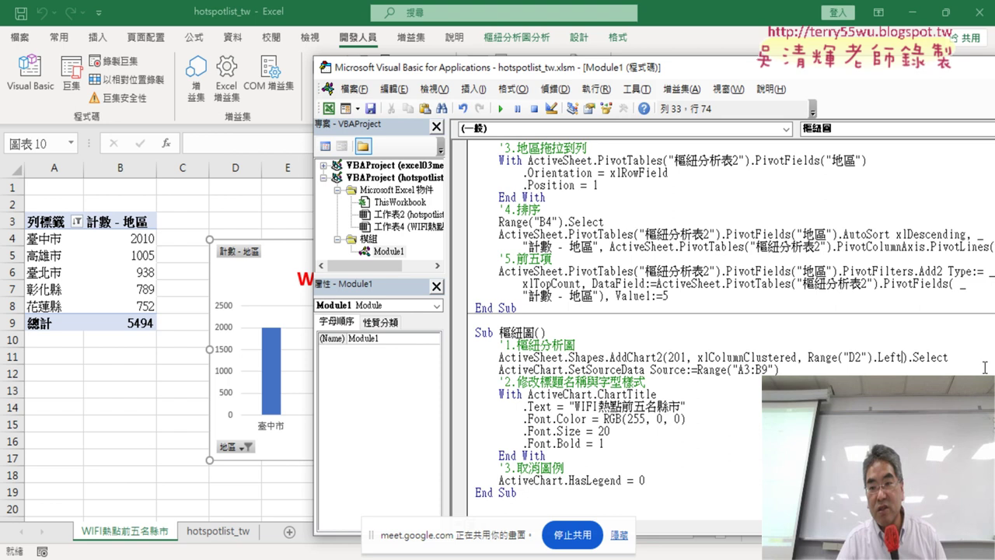
{"action": "type", "text": ","}
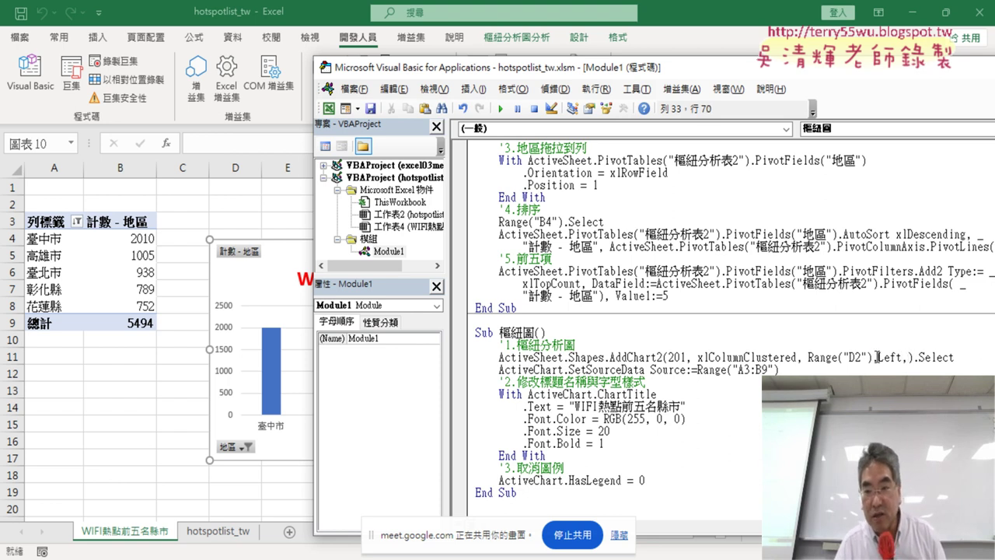
{"action": "left_click_drag", "start_coordinate": [877, 356], "coordinate": [830, 357]}
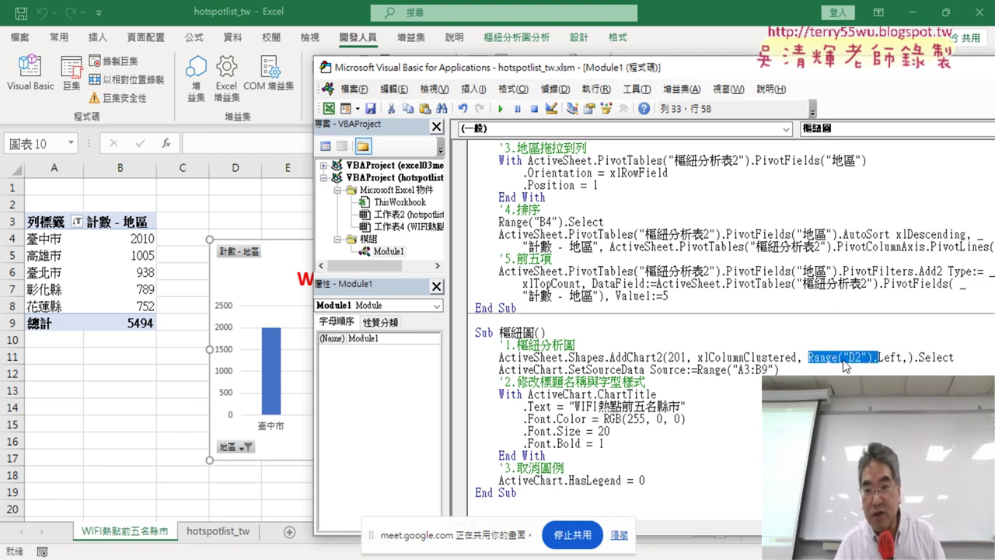
{"action": "left_click", "coordinate": [908, 356]}
{"action": "key", "text": "ctrl+v"}
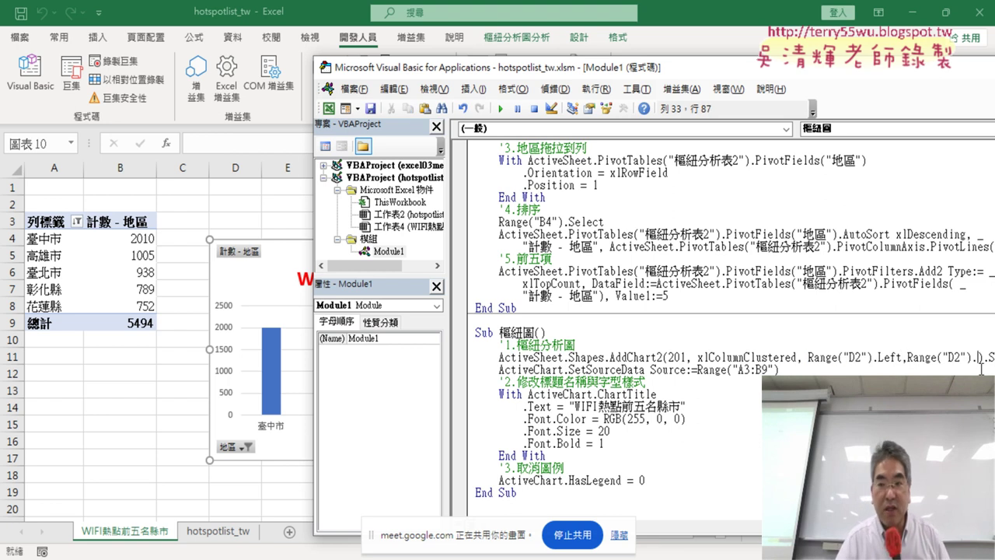
{"action": "type", "text": "top"}
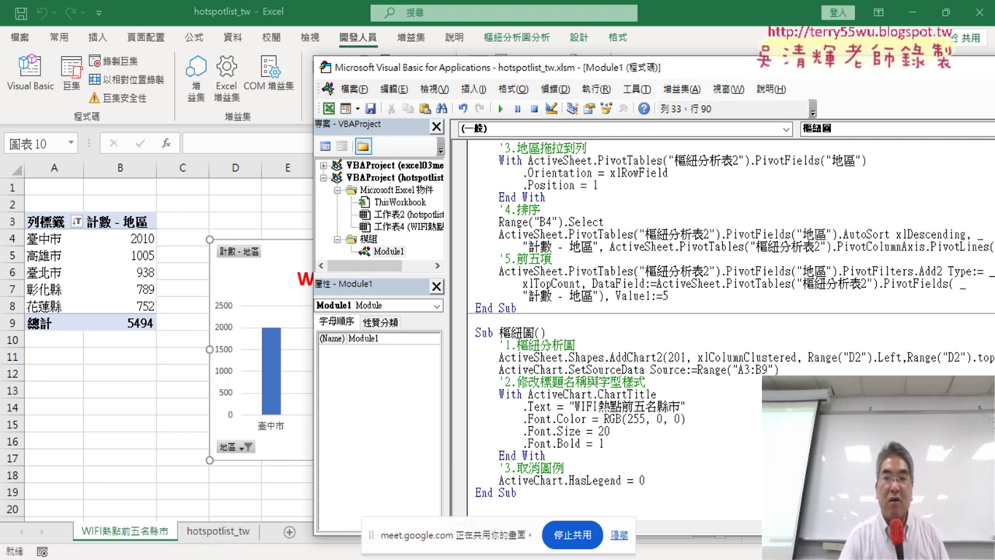
{"action": "left_click", "coordinate": [611, 431]}
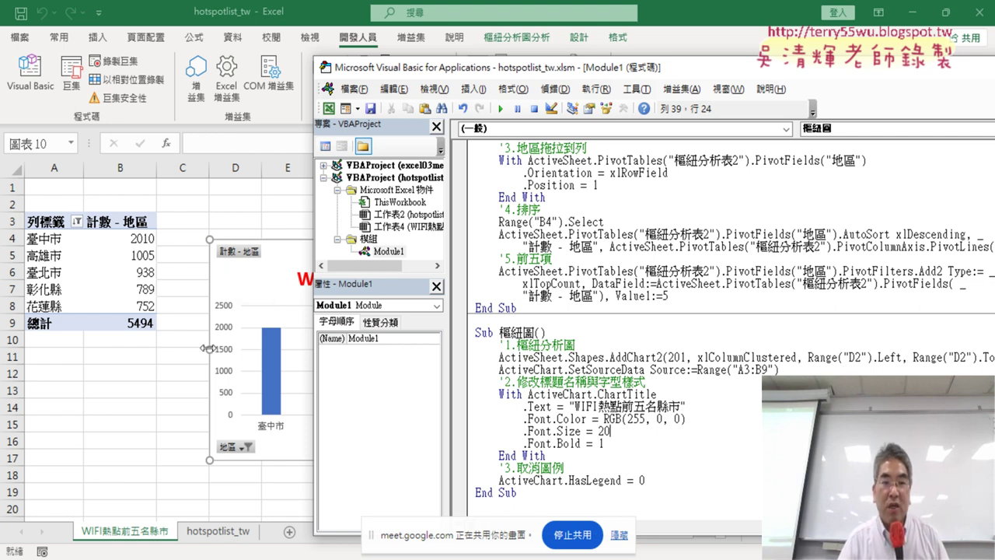
Step: Delete the current chart and highlight the Range("D2").Left and Range("D2").Top arguments
{"action": "left_click", "coordinate": [275, 262]}
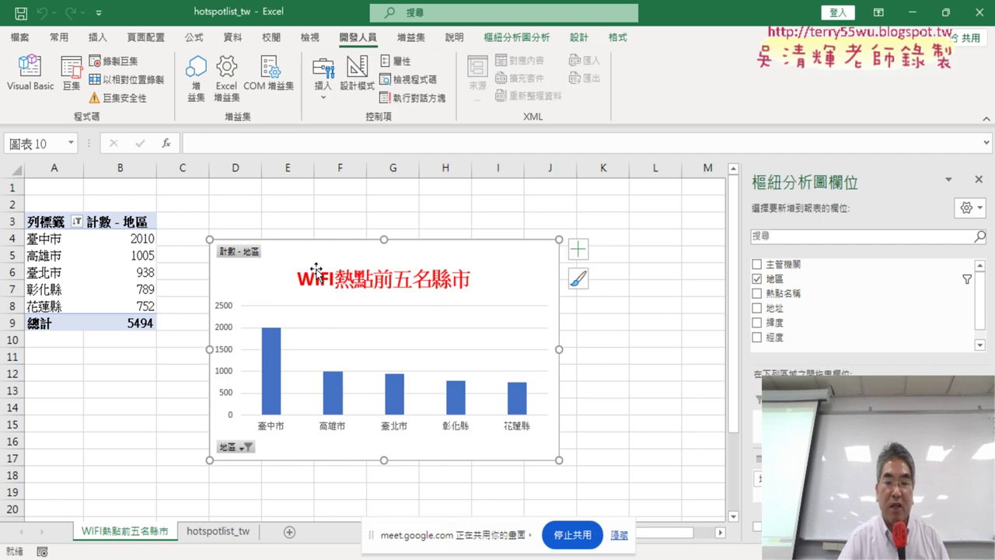
{"action": "key", "text": "Delete"}
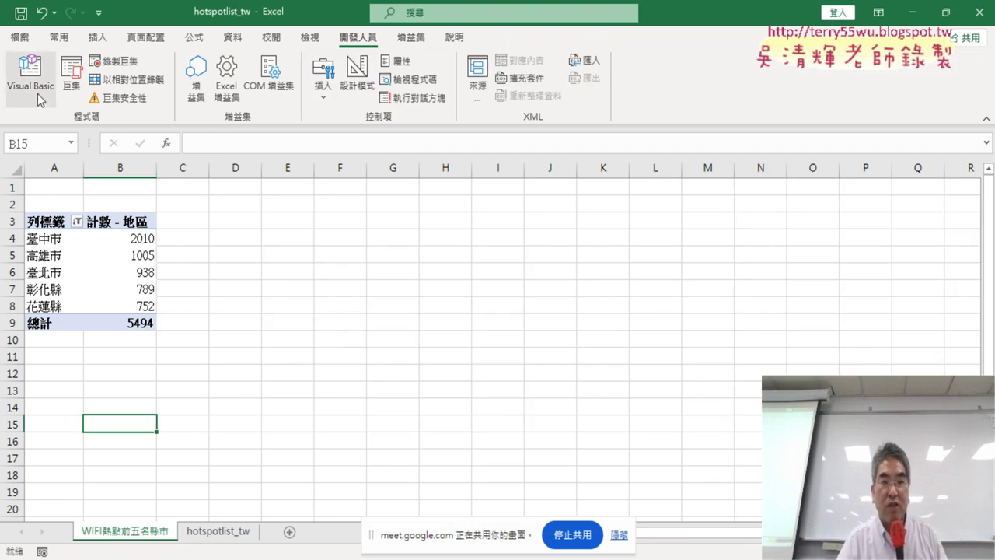
{"action": "left_click", "coordinate": [30, 74]}
{"action": "left_click_drag", "start_coordinate": [684, 68], "coordinate": [591, 63]}
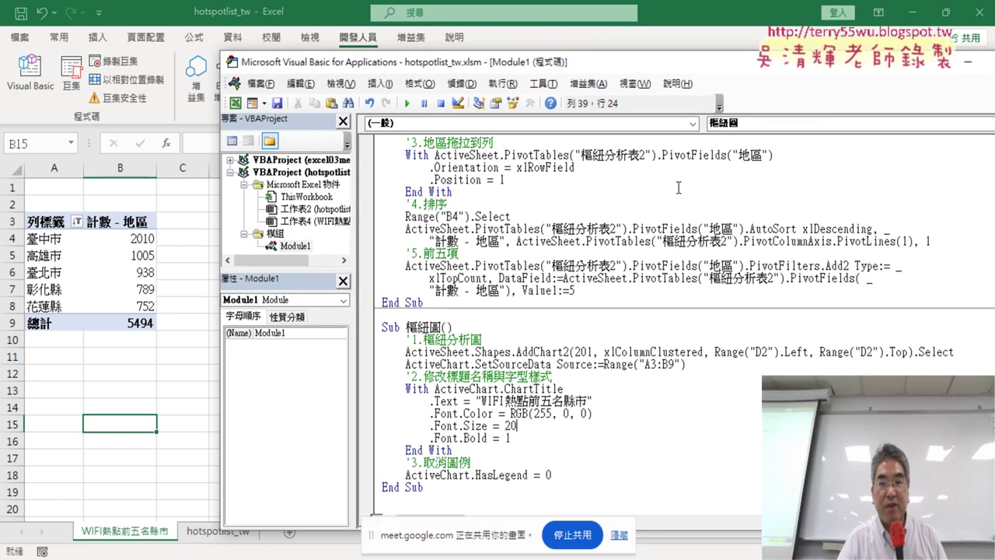
{"action": "left_click_drag", "start_coordinate": [715, 352], "coordinate": [803, 353]}
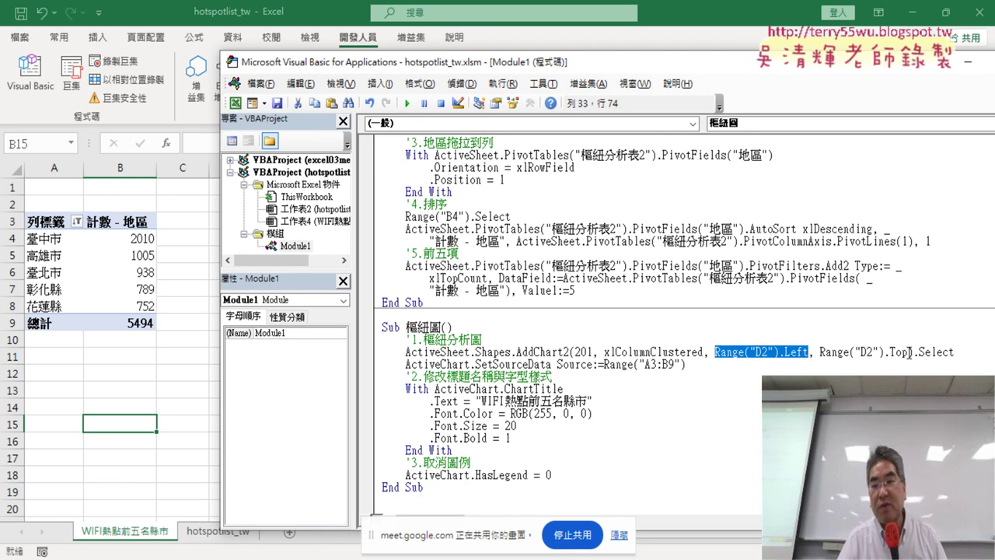
{"action": "left_click_drag", "start_coordinate": [908, 352], "coordinate": [819, 352]}
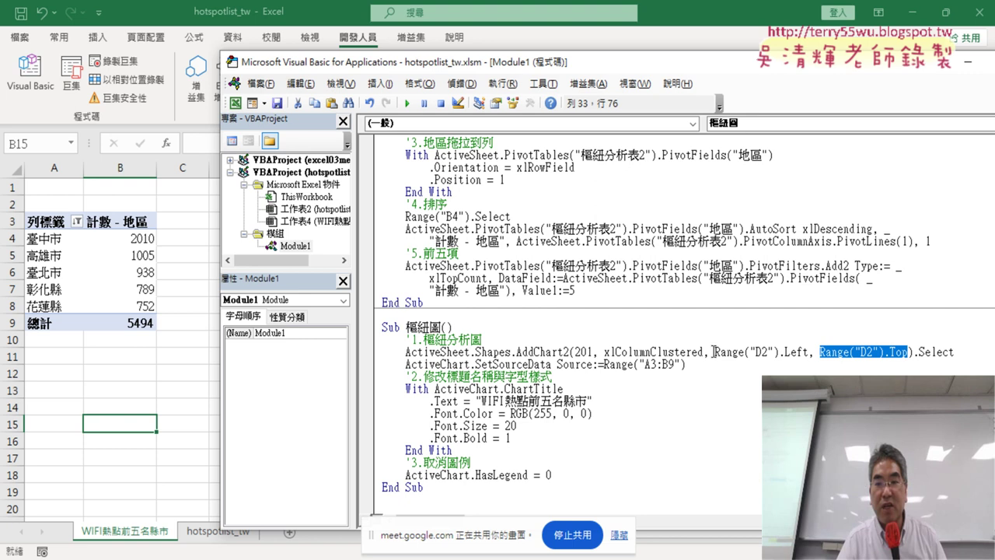
{"action": "mouse_move", "coordinate": [712, 352]}
{"action": "left_mouse_down"}
{"action": "mouse_move", "coordinate": [902, 352]}
{"action": "mouse_move", "coordinate": [707, 356]}
{"action": "left_mouse_up"}
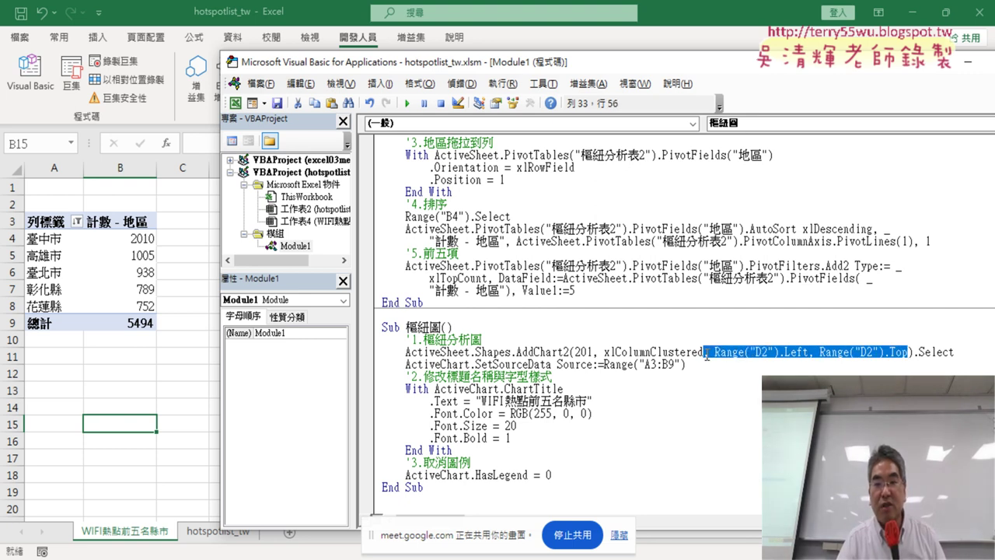
Step: Run 樞紐圖 again and confirm the new chart's top-left corner sits at D2
{"action": "left_click", "coordinate": [609, 361]}
{"action": "left_click", "coordinate": [407, 102]}
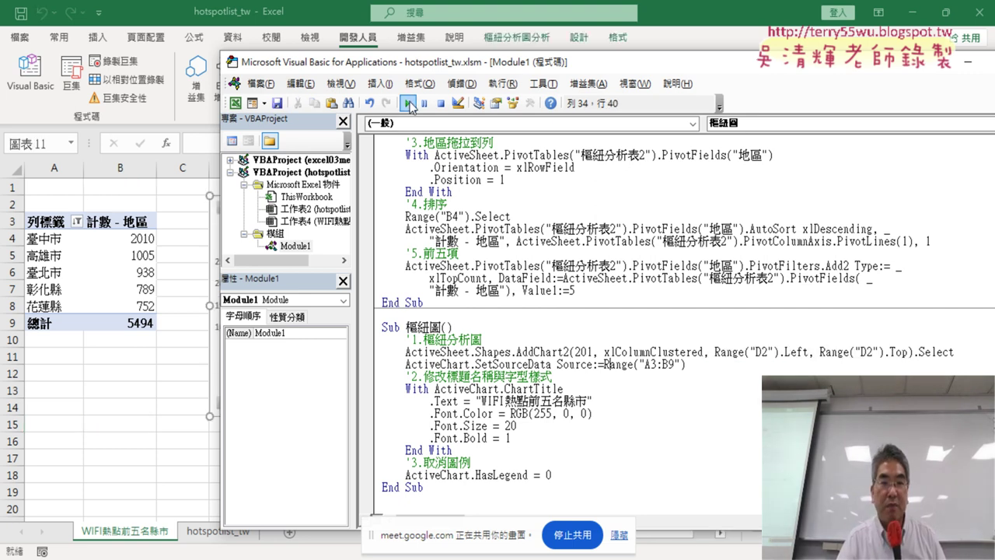
{"action": "left_click_drag", "start_coordinate": [449, 68], "coordinate": [572, 72]}
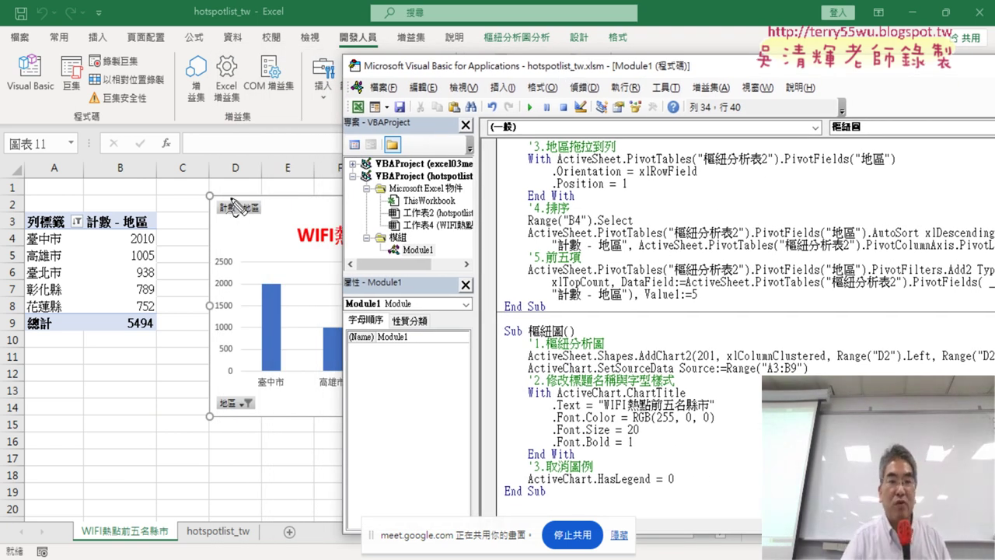
{"action": "left_click_drag", "start_coordinate": [215, 196], "coordinate": [207, 212]}
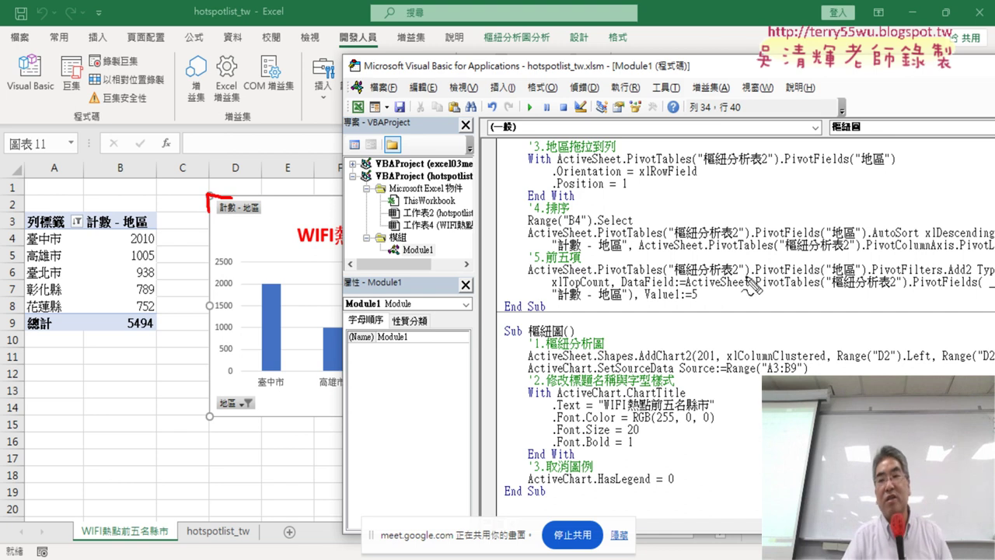
{"action": "left_click_drag", "start_coordinate": [864, 372], "coordinate": [988, 375]}
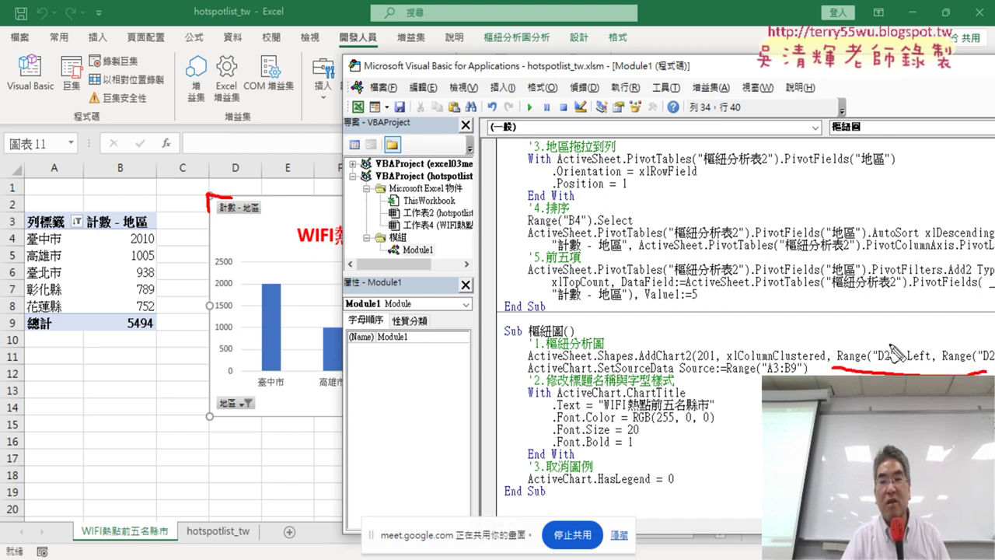
{"action": "left_click_drag", "start_coordinate": [891, 349], "coordinate": [291, 222]}
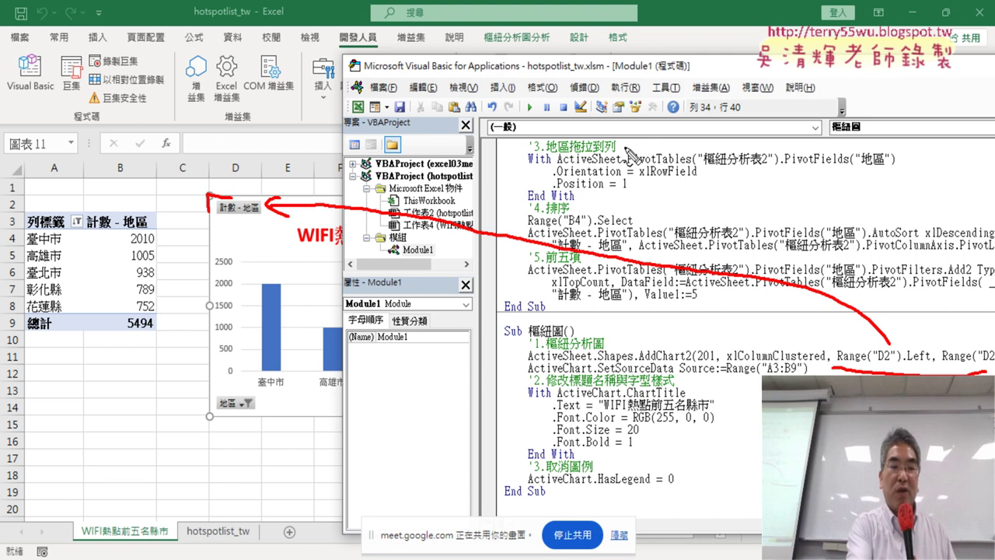
{"action": "key", "text": "Escape"}
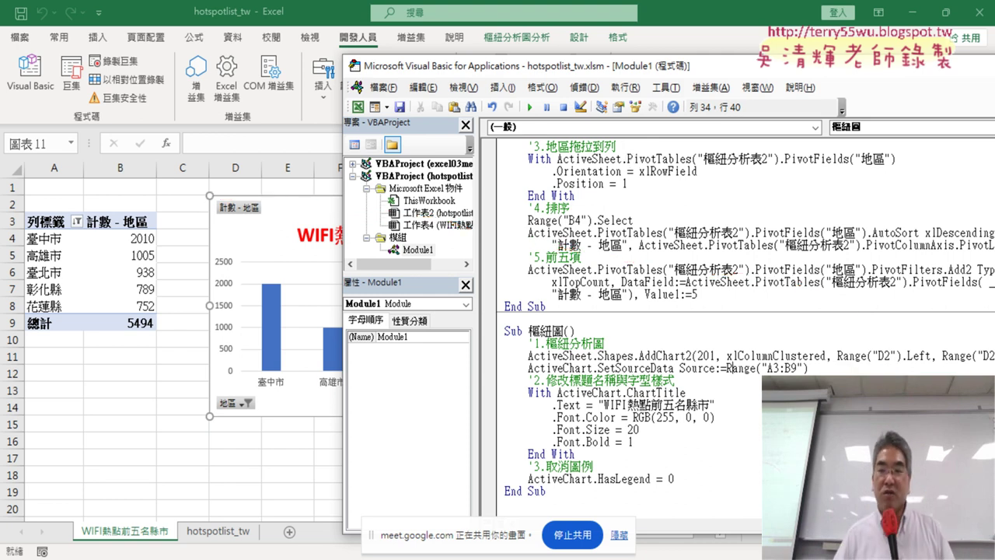
{"action": "left_click_drag", "start_coordinate": [826, 355], "coordinate": [943, 359]}
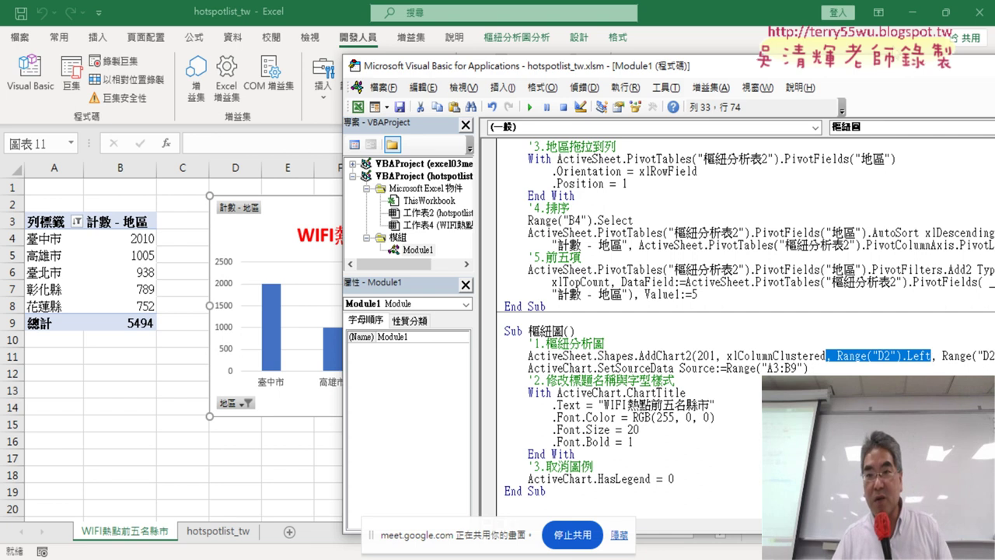
{"action": "left_click_drag", "start_coordinate": [873, 69], "coordinate": [774, 63]}
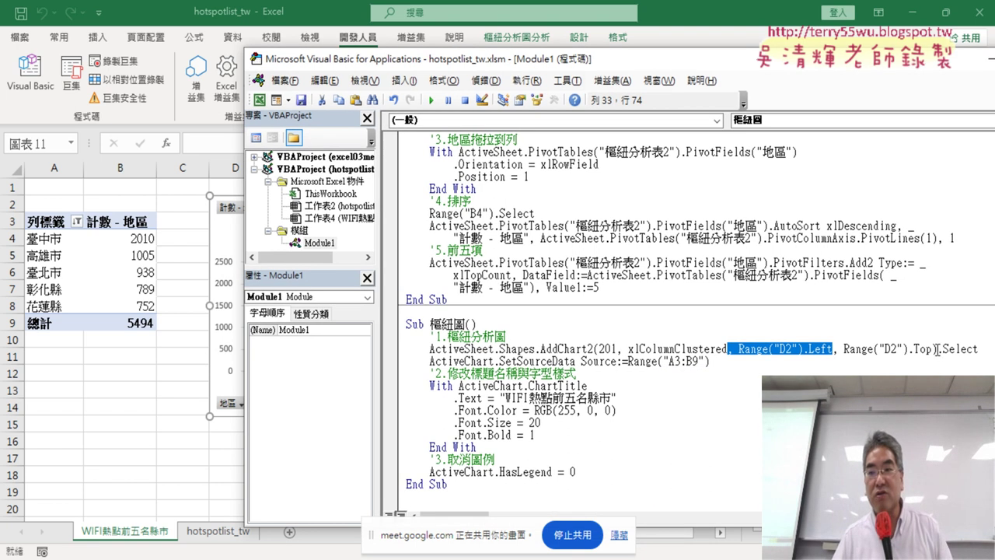
{"action": "left_click_drag", "start_coordinate": [937, 349], "coordinate": [739, 352]}
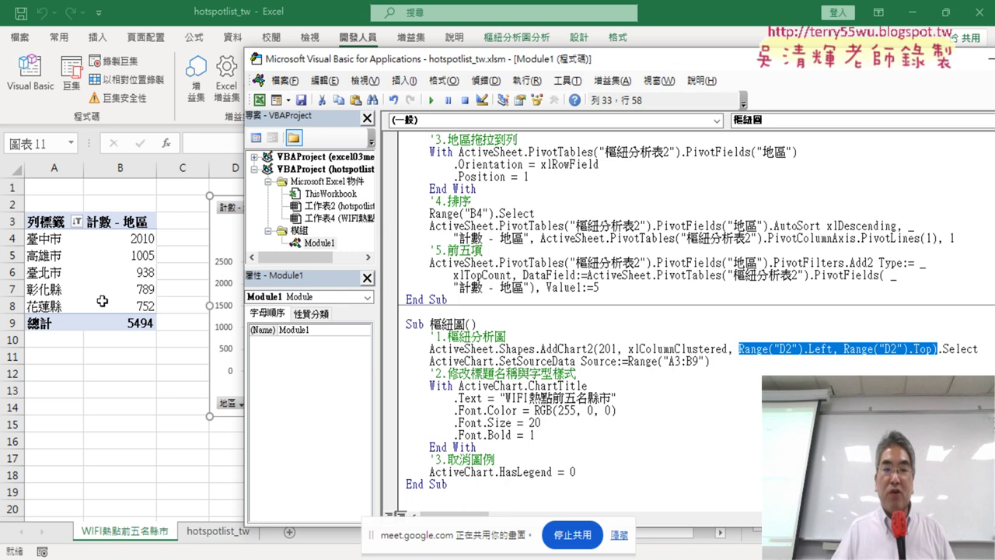
Step: Delete the WIFI熱點前五名縣市 sheet
{"action": "right_click", "coordinate": [152, 536]}
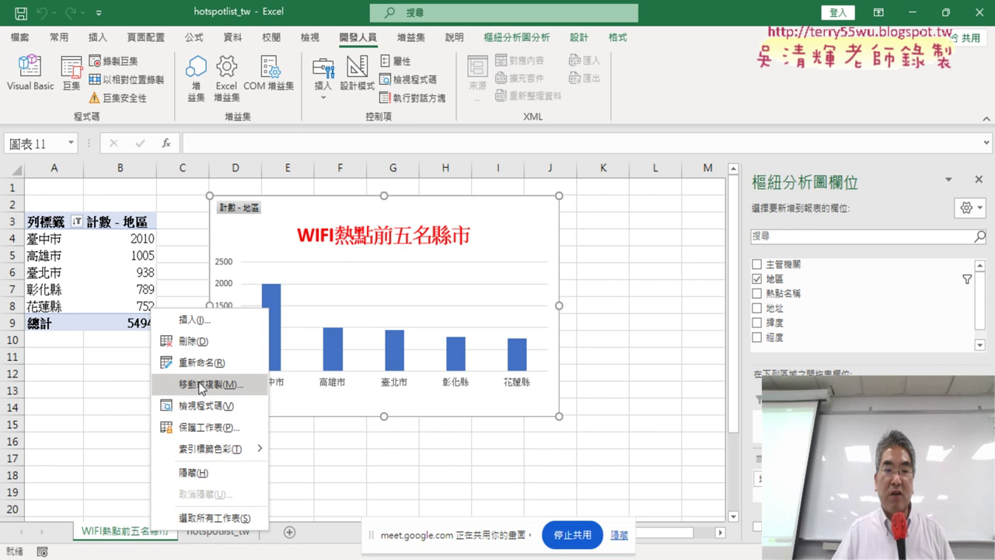
{"action": "left_click", "coordinate": [199, 351]}
{"action": "left_click", "coordinate": [470, 327]}
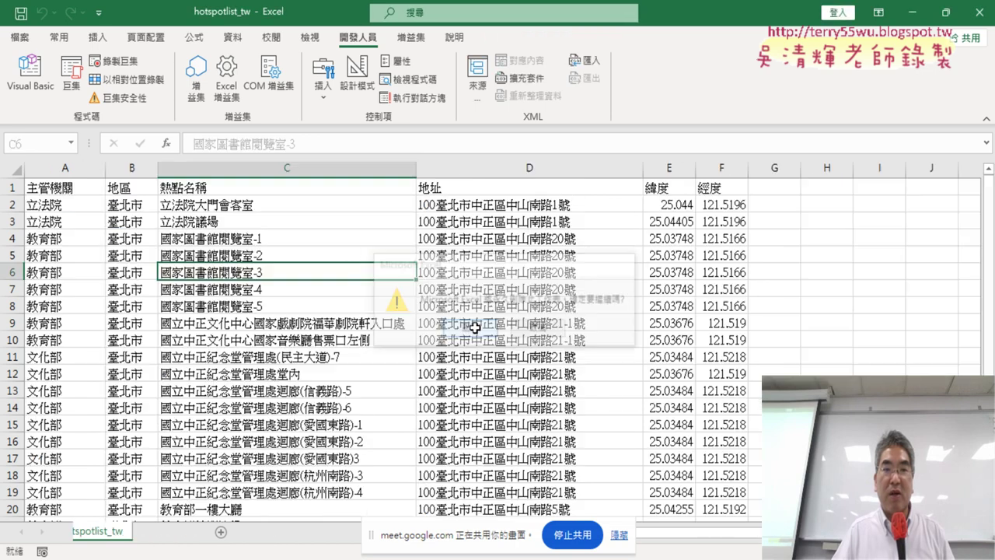
Step: Run the 樞紐表 and 樞紐圖 macros to rebuild the pivot table and chart
{"action": "left_click", "coordinate": [70, 78]}
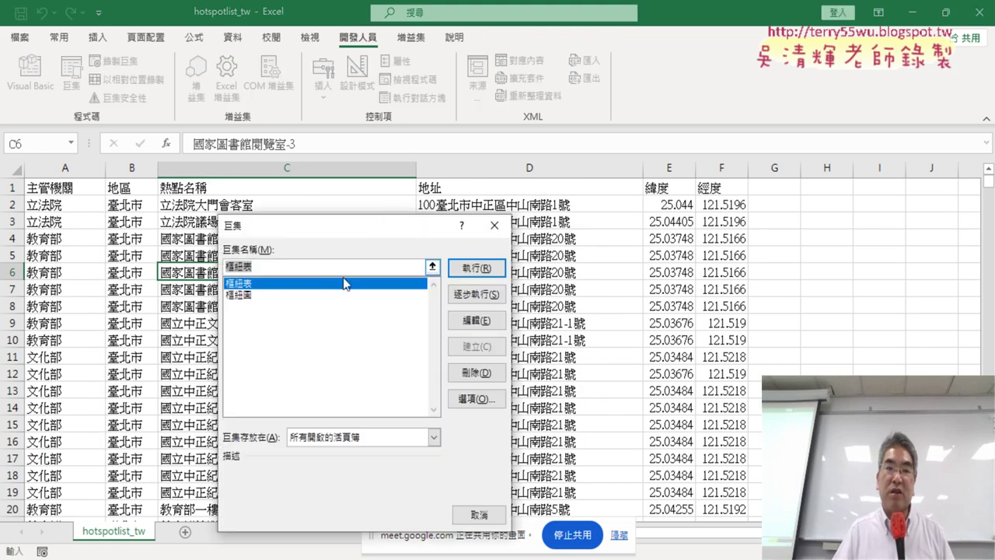
{"action": "left_click", "coordinate": [473, 274]}
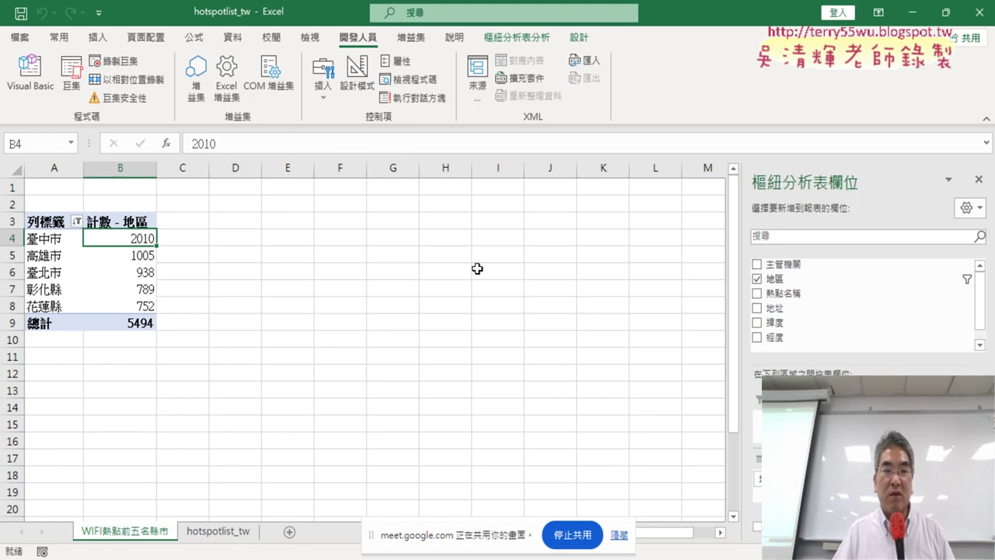
{"action": "left_click", "coordinate": [71, 78]}
{"action": "left_click", "coordinate": [262, 295]}
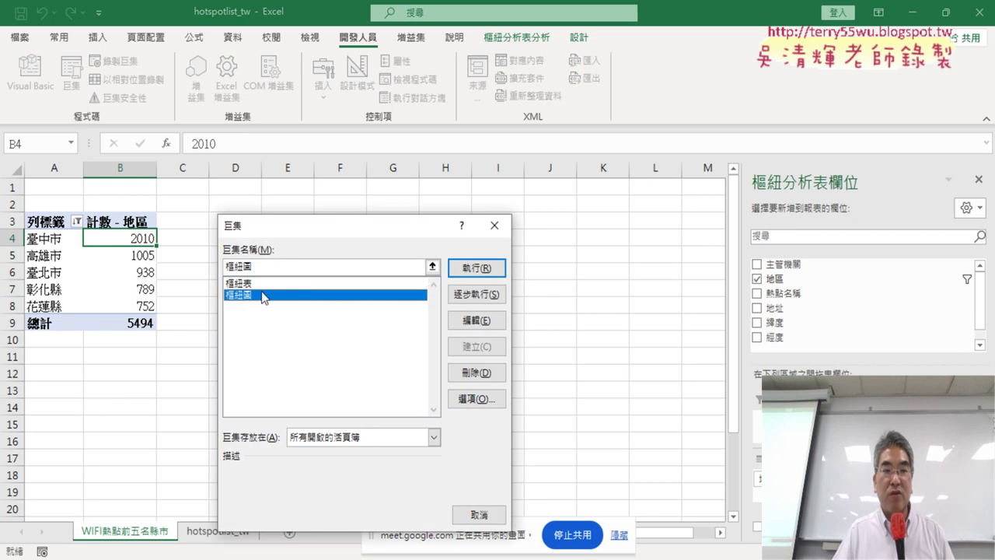
{"action": "left_click", "coordinate": [475, 269]}
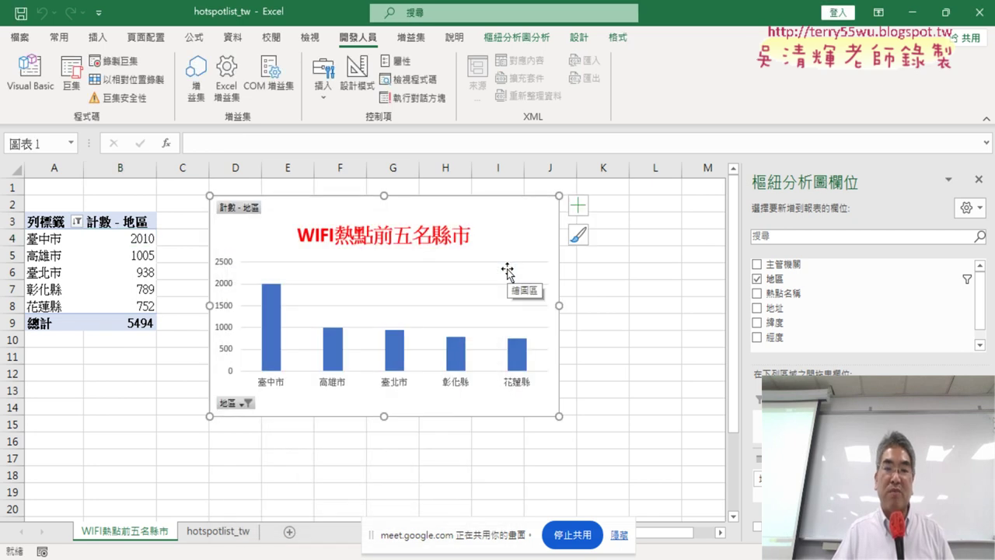
Step: Delete the newly generated test sheet, leaving only hotspotlist_tw
{"action": "right_click", "coordinate": [133, 534]}
{"action": "left_click", "coordinate": [159, 403]}
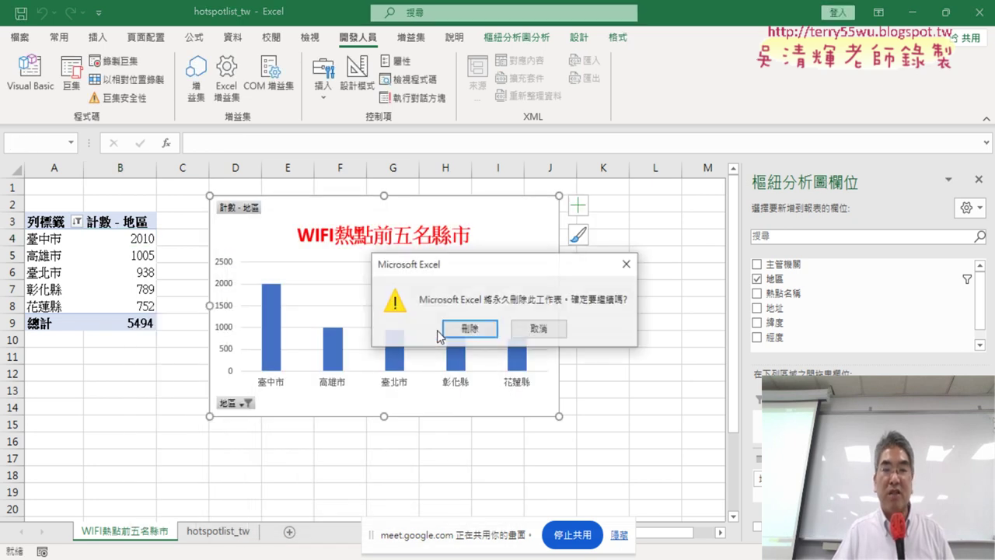
{"action": "left_click", "coordinate": [470, 328]}
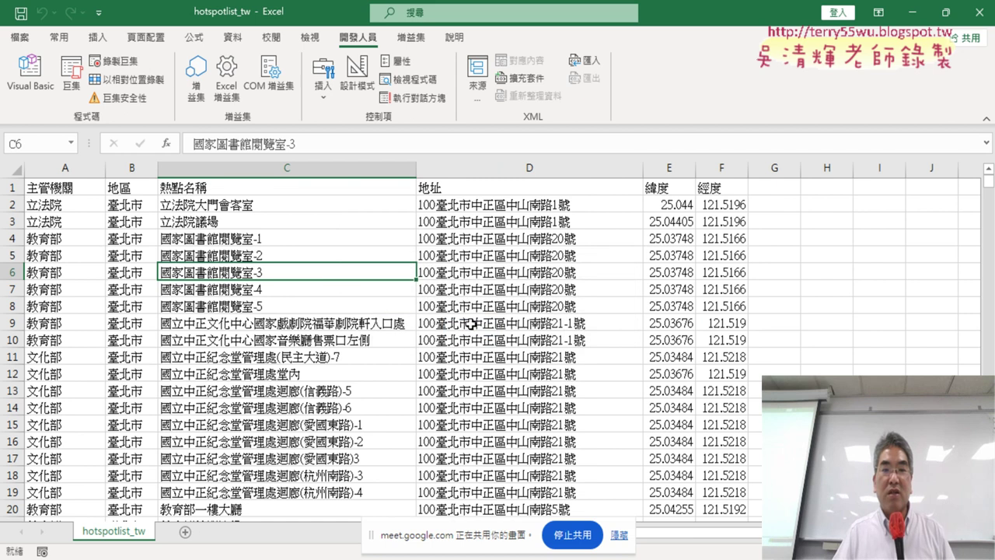
Step: Add an empty Sub WIFI熱點前五名縣市() below the 樞紐圖 macro, pasting the chart title as its name
{"action": "left_click", "coordinate": [53, 91]}
{"action": "left_click", "coordinate": [467, 496]}
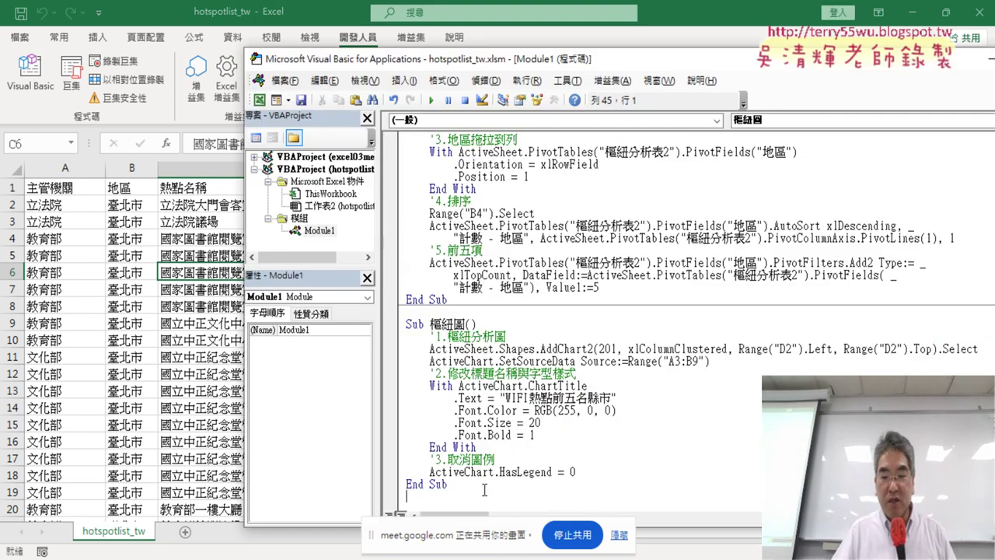
{"action": "key", "text": "Down"}
{"action": "key", "text": "Down"}
{"action": "key", "text": "Down"}
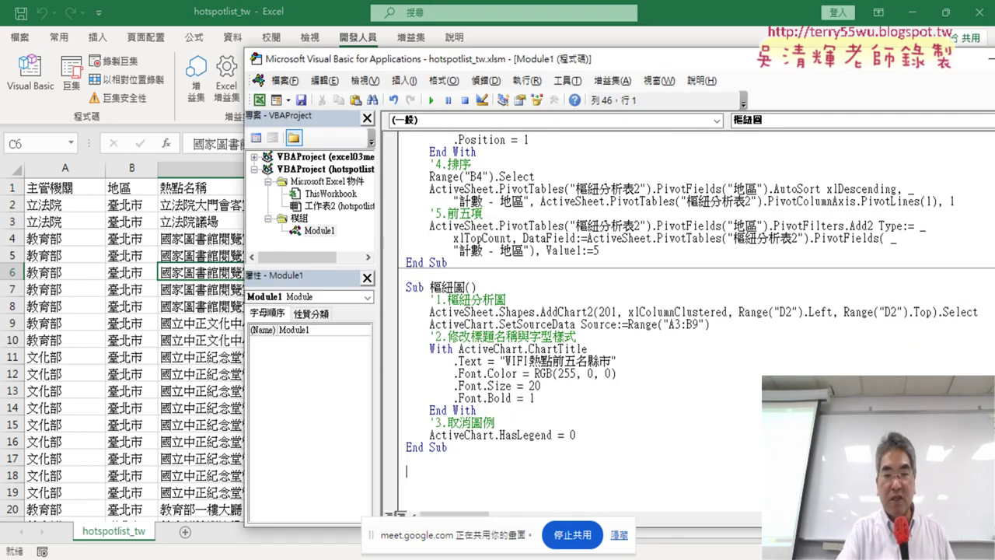
{"action": "type", "text": "s"}
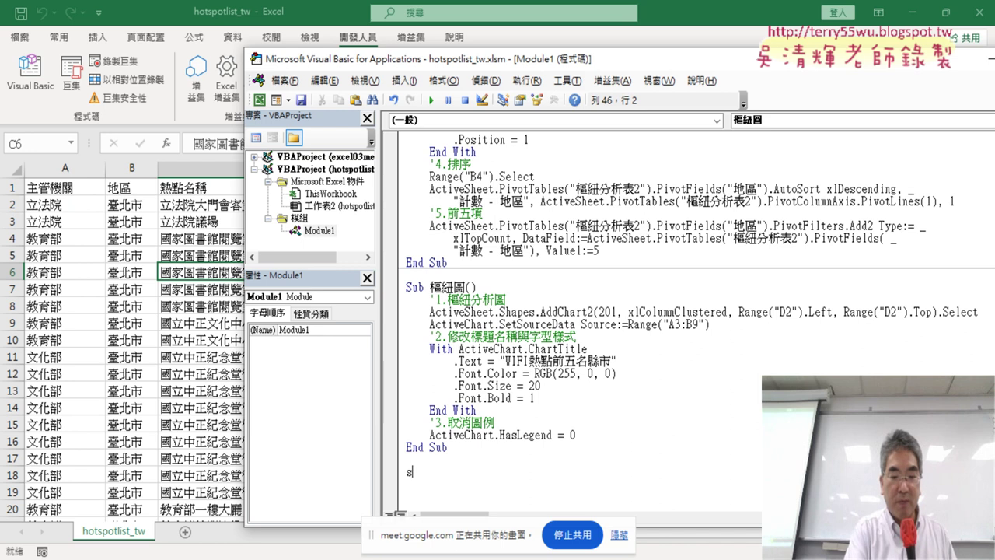
{"action": "type", "text": "ub"}
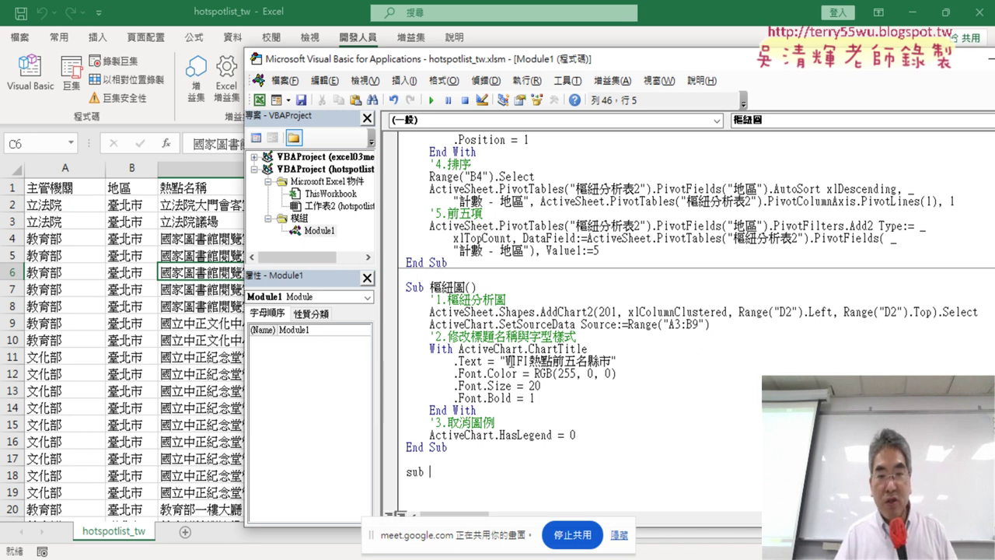
{"action": "key", "text": "Return"}
{"action": "key", "text": "Return"}
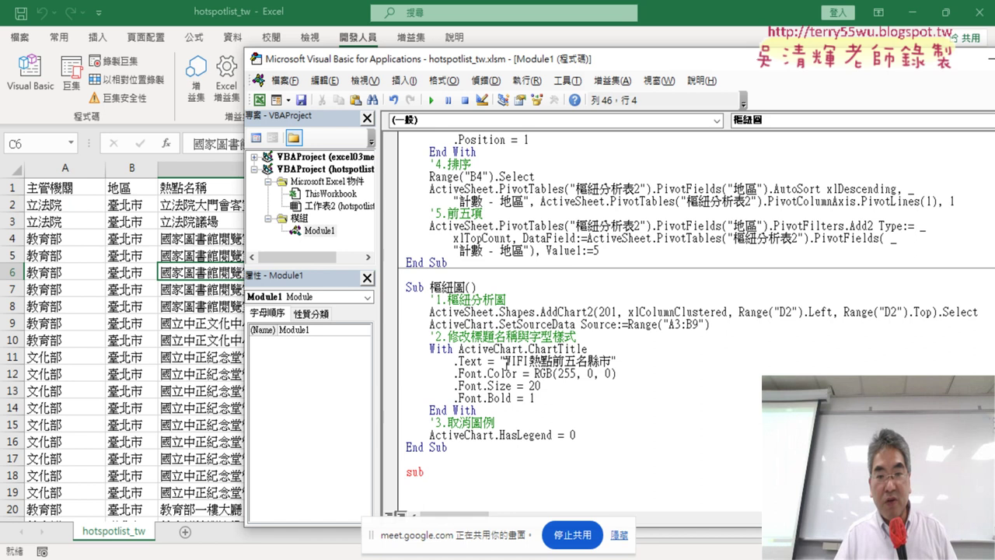
{"action": "left_click_drag", "start_coordinate": [506, 362], "coordinate": [609, 359]}
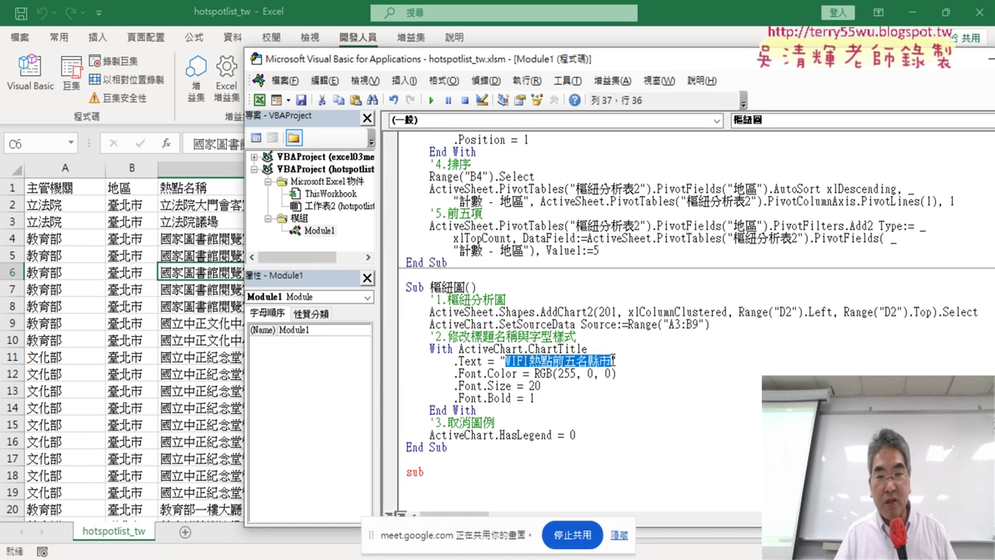
{"action": "left_click", "coordinate": [490, 473]}
{"action": "type", "text": "WIFI熱點前五名縣市"}
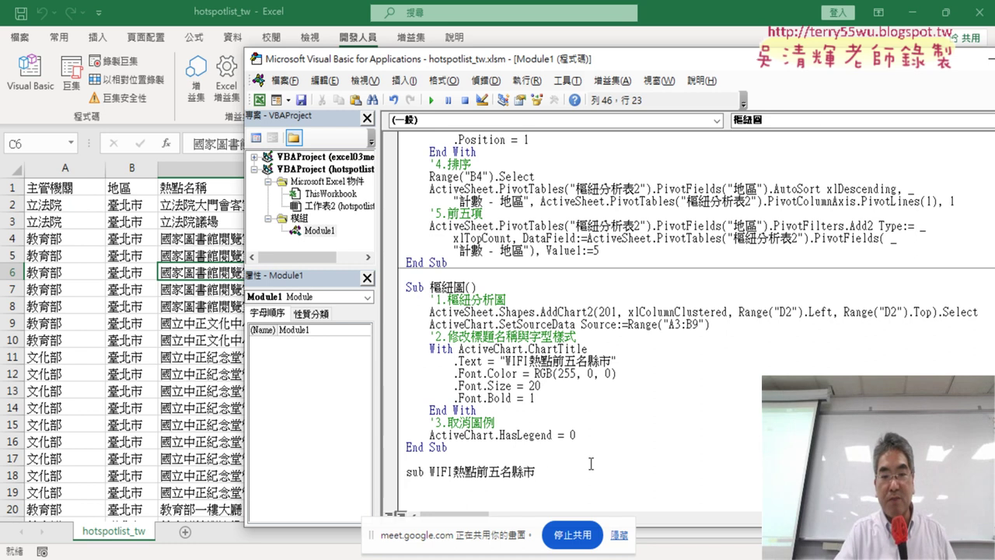
{"action": "key", "text": "Return"}
{"action": "scroll", "coordinate": [591, 464], "scroll_direction": "down", "scroll_amount": 1}
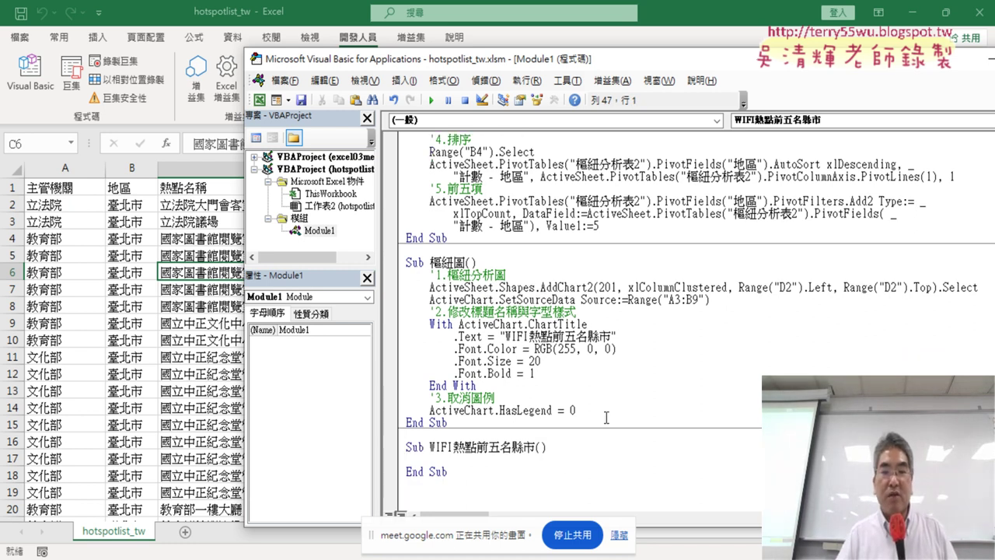
{"action": "left_click_drag", "start_coordinate": [536, 448], "coordinate": [547, 475]}
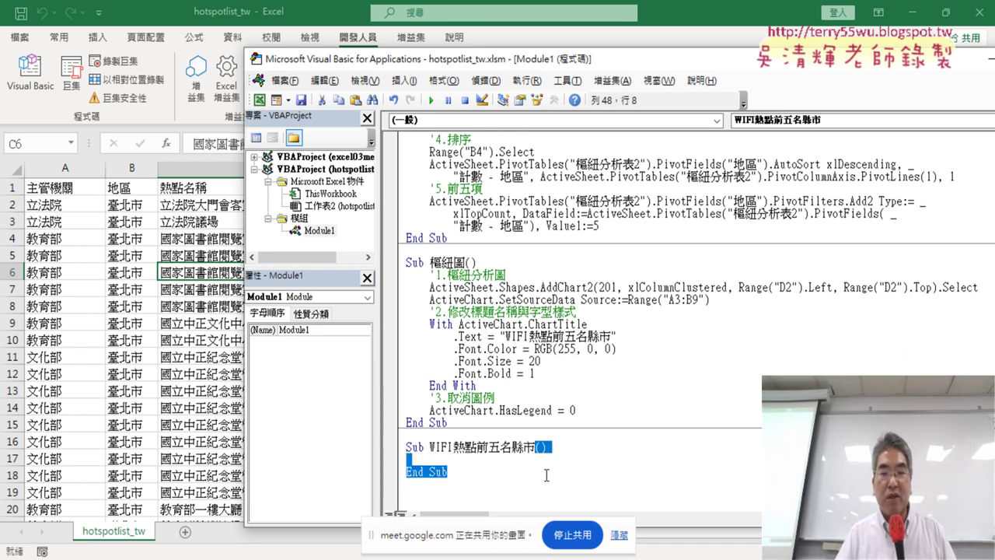
Step: Write 'Call 樞紐表' as the first line of the WIFI熱點前五名縣市 procedure
{"action": "left_click", "coordinate": [430, 459]}
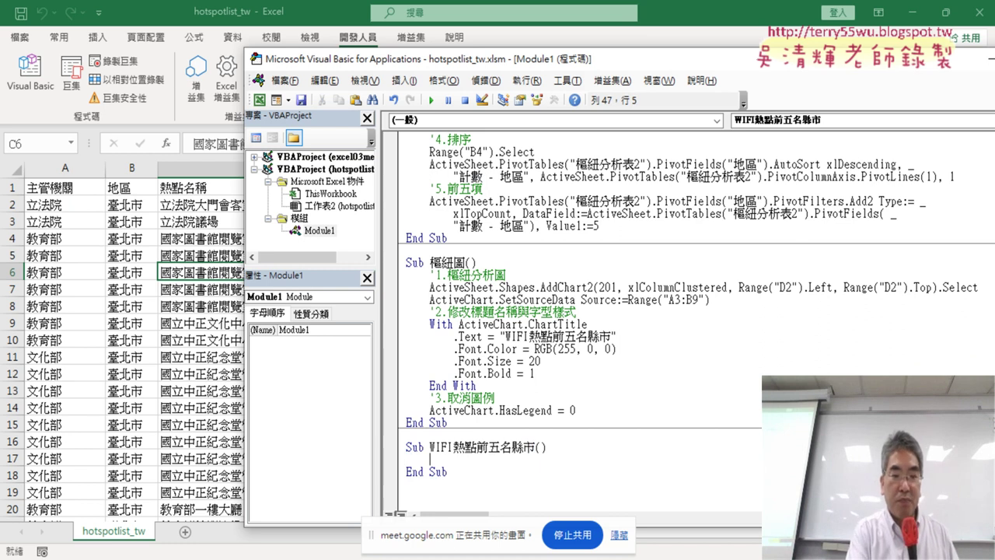
{"action": "type", "text": "call"}
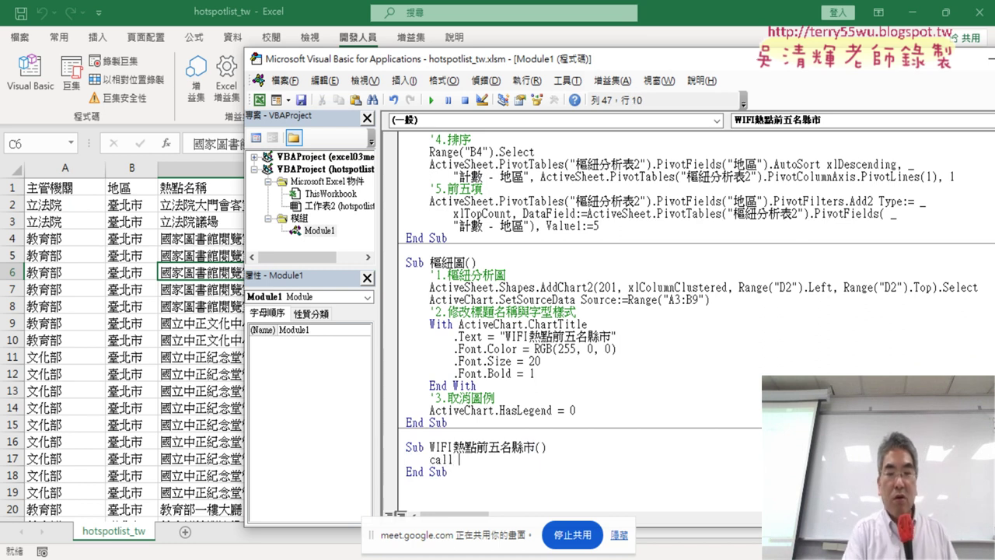
{"action": "scroll", "coordinate": [496, 340], "scroll_direction": "up", "scroll_amount": 4}
{"action": "scroll", "coordinate": [467, 149], "scroll_direction": "up", "scroll_amount": 3}
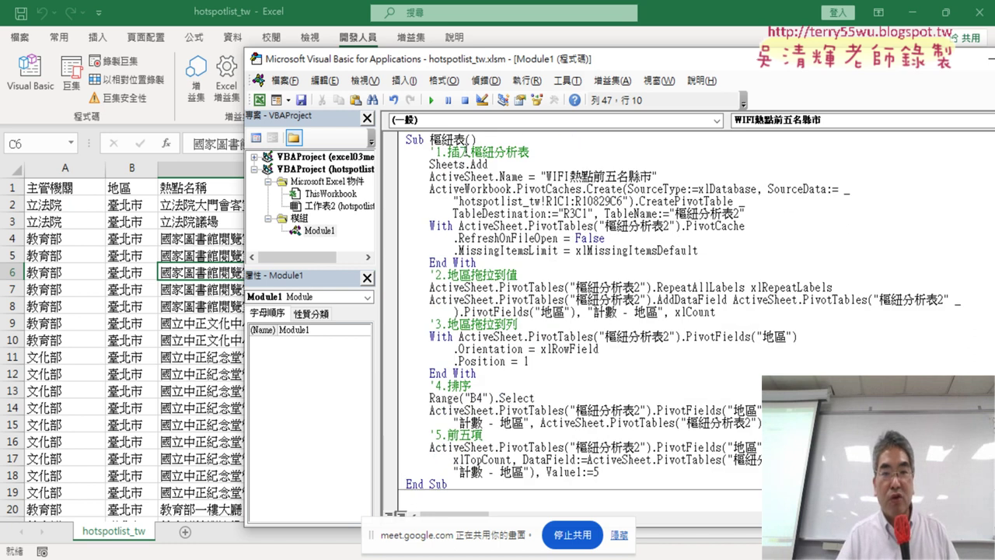
{"action": "scroll", "coordinate": [467, 148], "scroll_direction": "down", "scroll_amount": 7}
{"action": "left_click", "coordinate": [489, 259]}
{"action": "key", "text": "Return"}
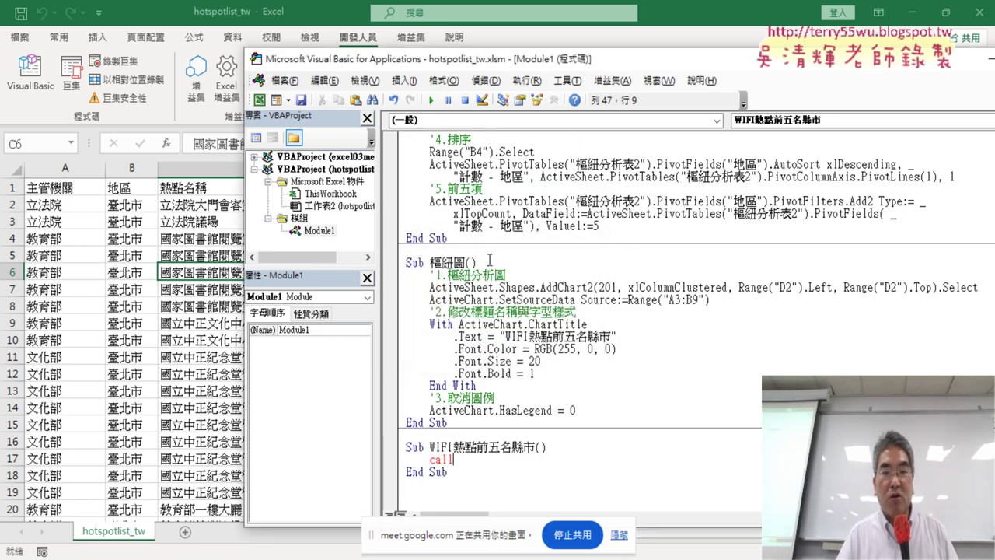
{"action": "scroll", "coordinate": [489, 259], "scroll_direction": "up", "scroll_amount": 3}
{"action": "scroll", "coordinate": [464, 164], "scroll_direction": "up", "scroll_amount": 4}
{"action": "left_click_drag", "start_coordinate": [464, 140], "coordinate": [442, 141]}
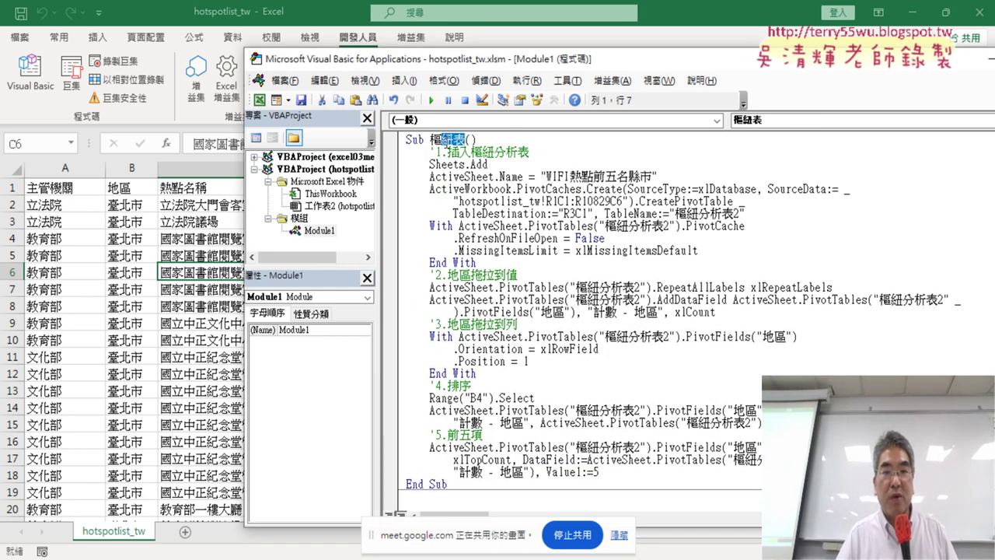
{"action": "right_click", "coordinate": [439, 143]}
{"action": "left_click", "coordinate": [474, 167]}
{"action": "scroll", "coordinate": [485, 466], "scroll_direction": "down", "scroll_amount": 7}
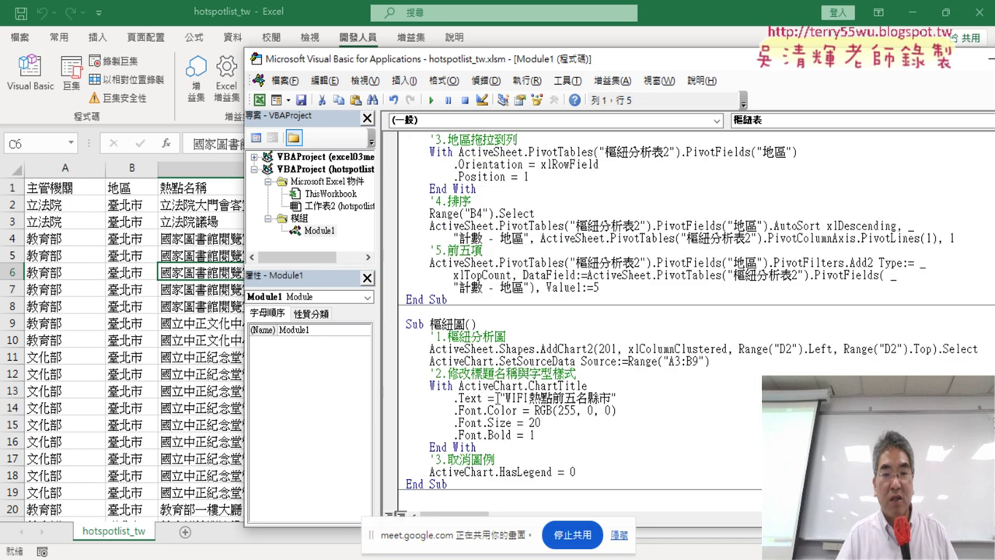
{"action": "left_click", "coordinate": [486, 470]}
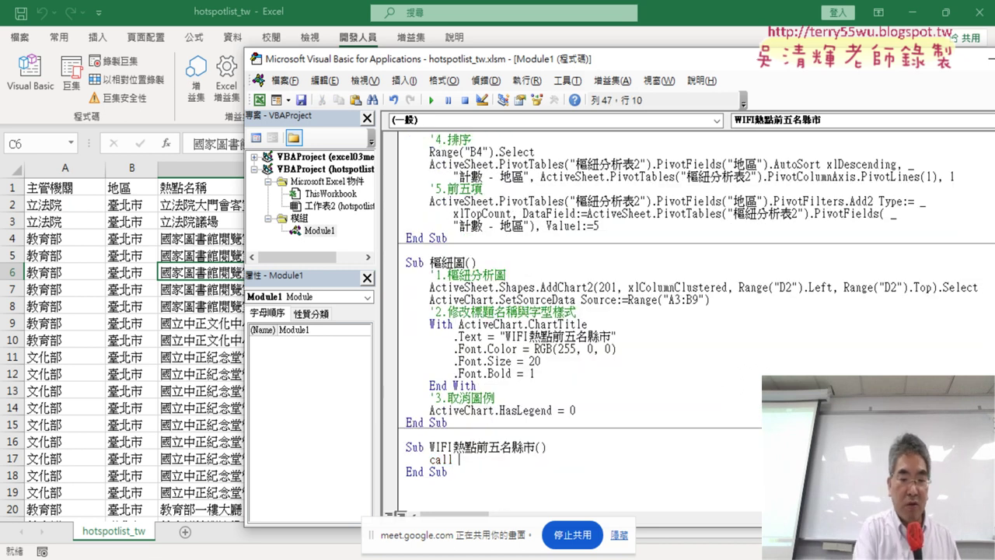
{"action": "key", "text": "ctrl+v"}
{"action": "key", "text": "Return"}
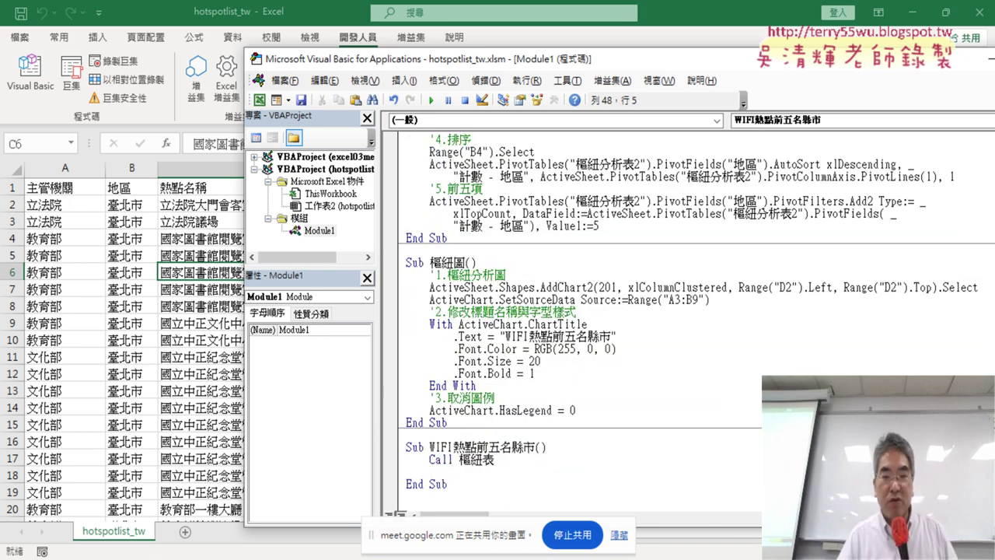
Step: Add a second line 'Call 樞紐圖' below the first call
{"action": "left_click", "coordinate": [479, 460]}
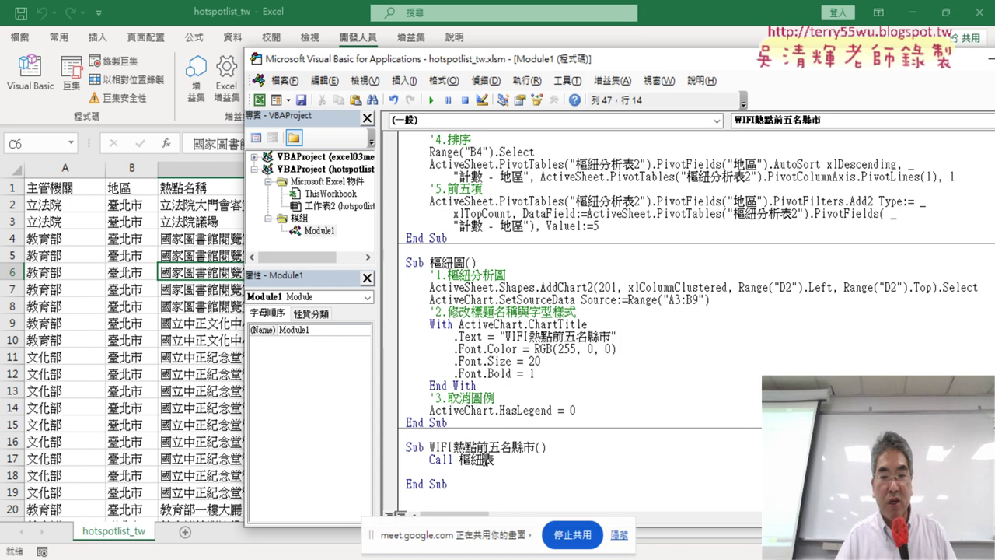
{"action": "left_click_drag", "start_coordinate": [483, 459], "coordinate": [434, 459]}
{"action": "key", "text": "ctrl+c"}
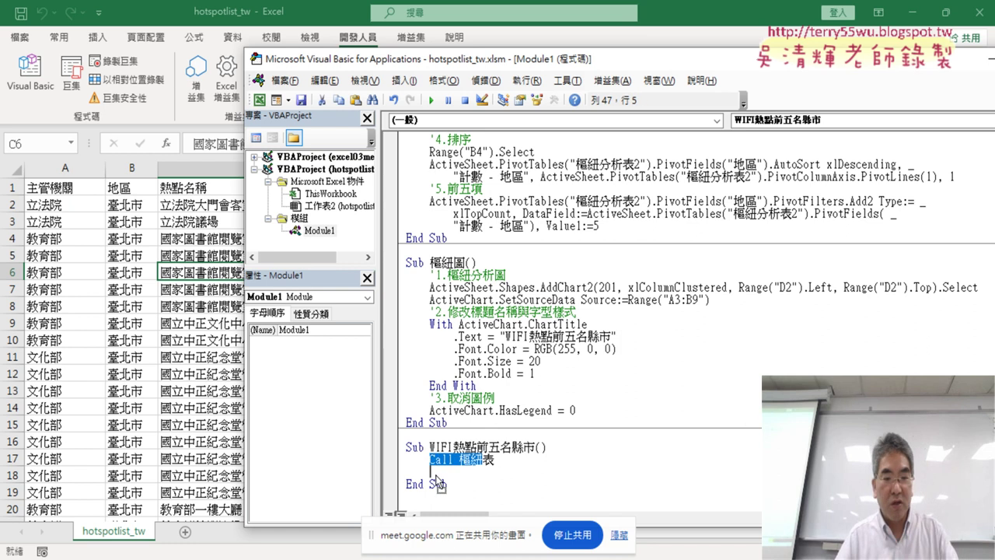
{"action": "key", "text": "Down"}
{"action": "key", "text": "ctrl+v"}
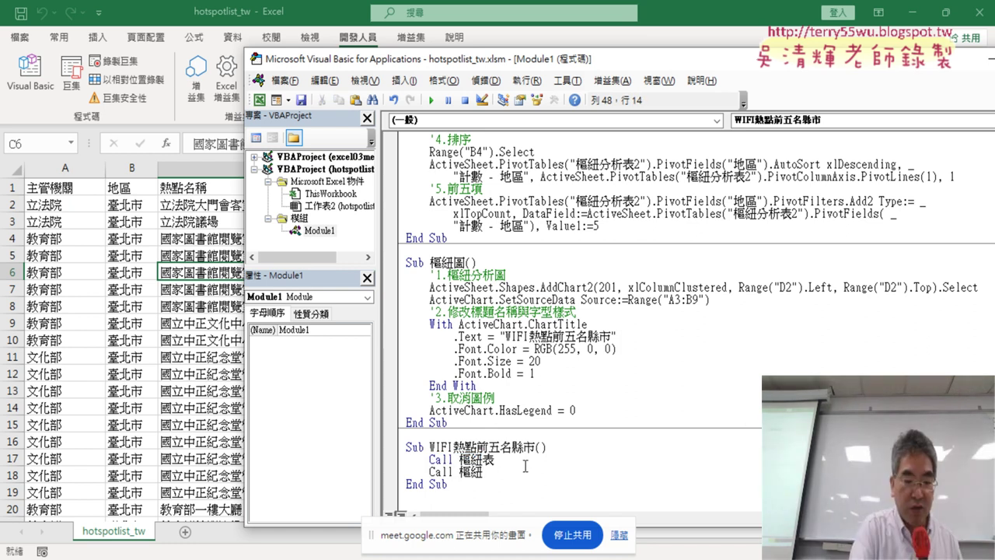
{"action": "type", "text": "tx"}
{"action": "key", "text": "BackSpace"}
{"action": "key", "text": "BackSpace"}
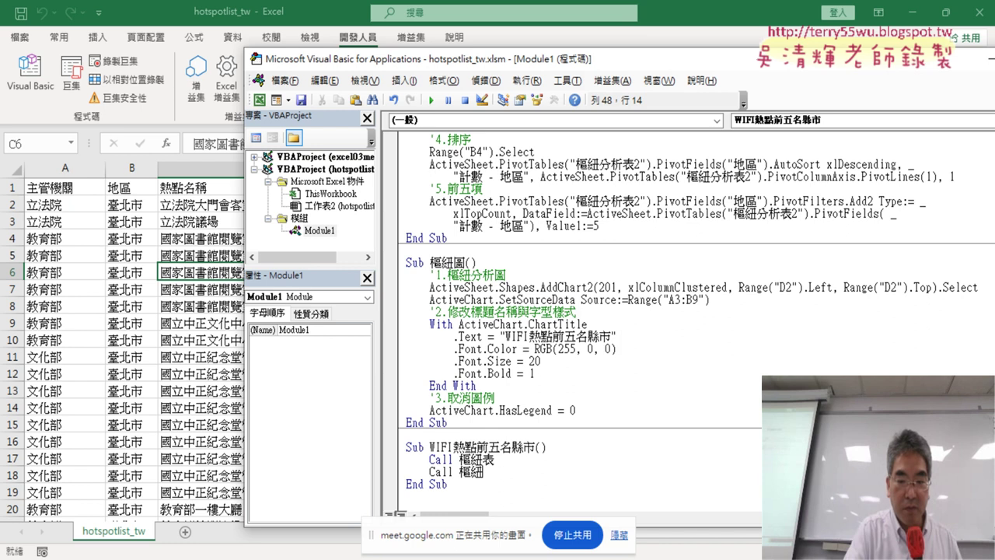
{"action": "type", "text": "ㄊㄨ圖"}
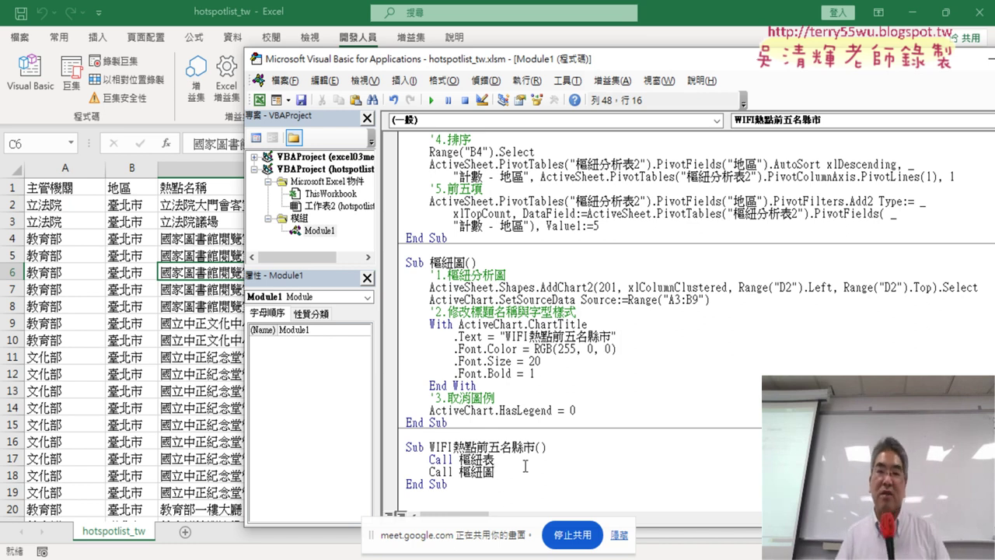
{"action": "left_click", "coordinate": [628, 299]}
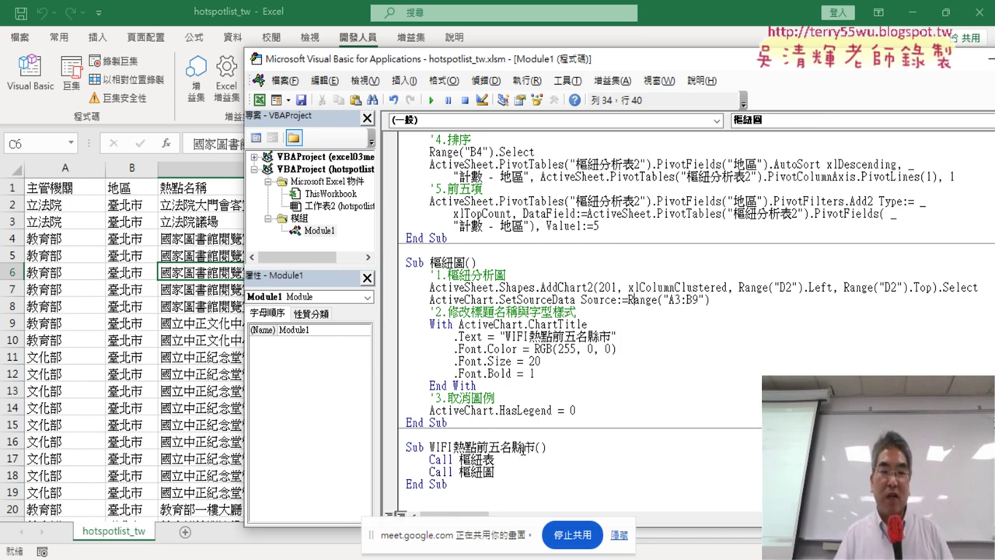
{"action": "left_click", "coordinate": [530, 449]}
Step: Run the master macro to check the chart, then delete the generated WIFI熱點前五名縣市 sheet
{"action": "left_click", "coordinate": [432, 100]}
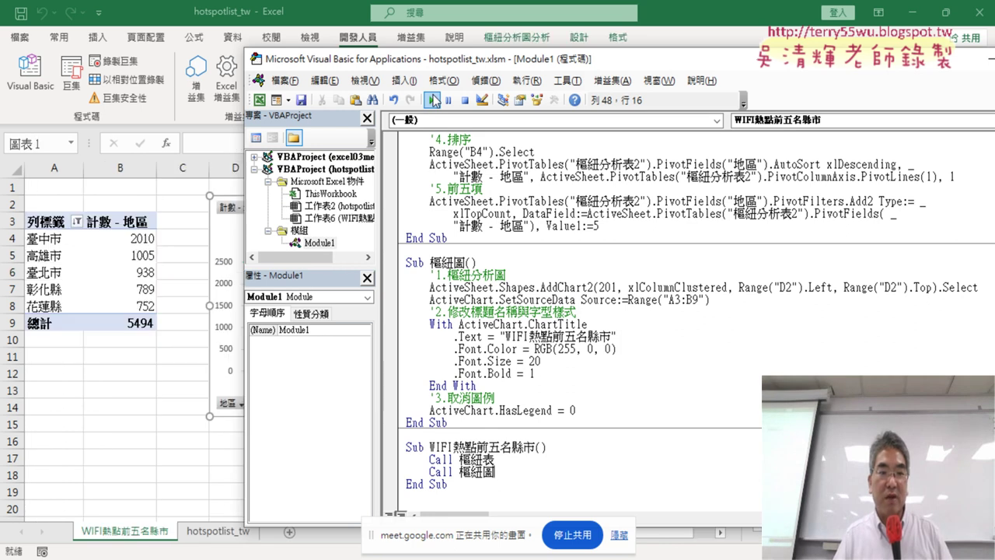
{"action": "left_click_drag", "start_coordinate": [486, 65], "coordinate": [758, 53]}
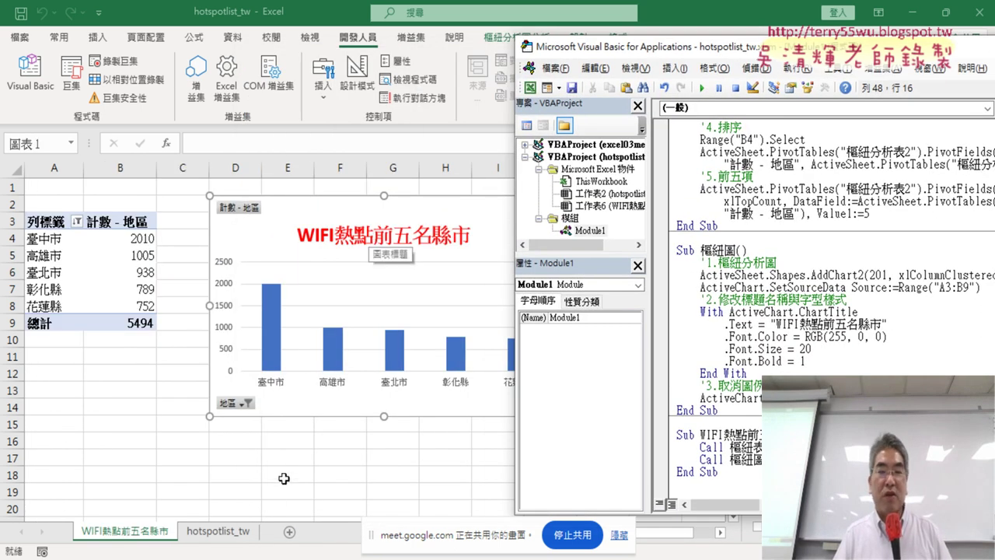
{"action": "right_click", "coordinate": [142, 545]}
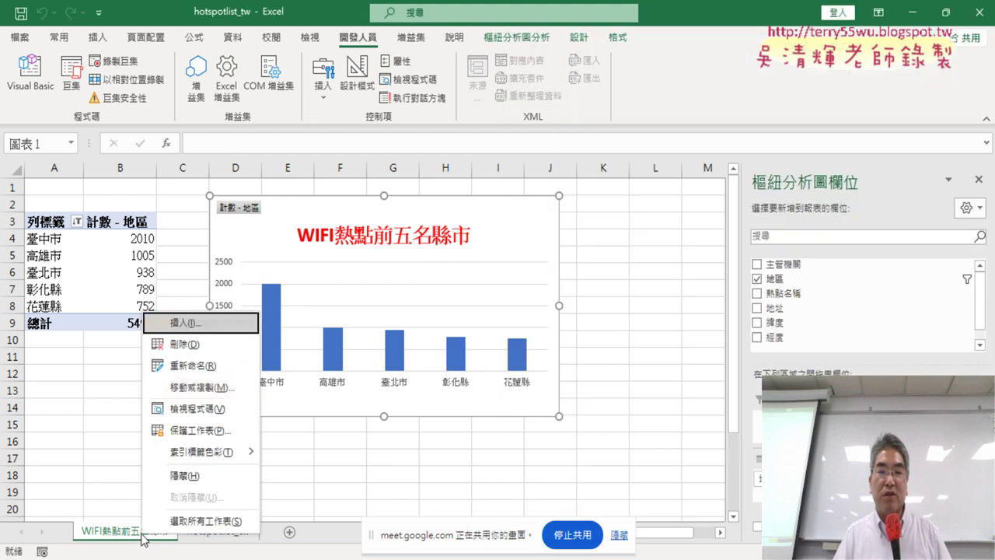
{"action": "left_click", "coordinate": [232, 338]}
{"action": "left_click", "coordinate": [470, 330]}
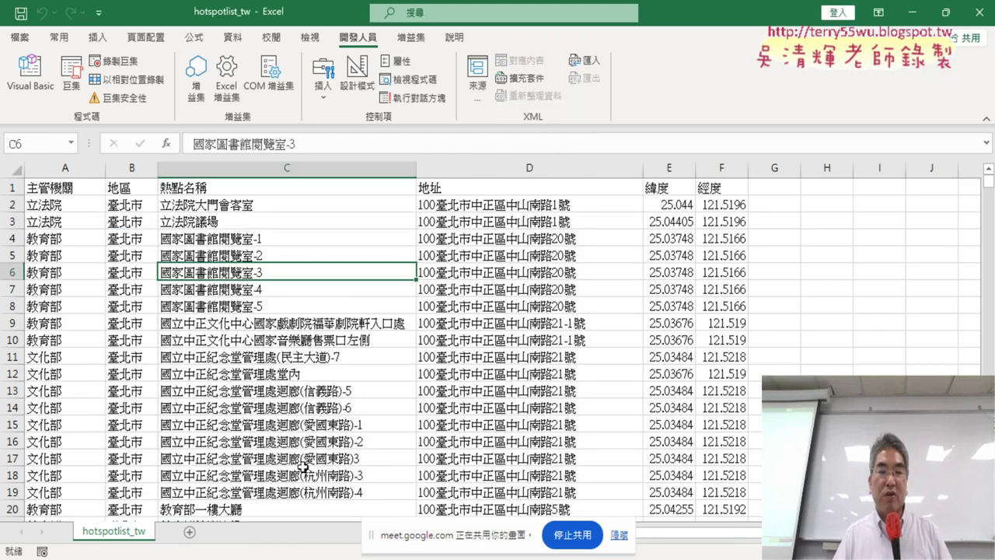
{"action": "left_click", "coordinate": [322, 78]}
Step: Draw a form-control button over G2:J4 and assign it the WIFI熱點前五名縣市 macro
{"action": "left_click", "coordinate": [319, 140]}
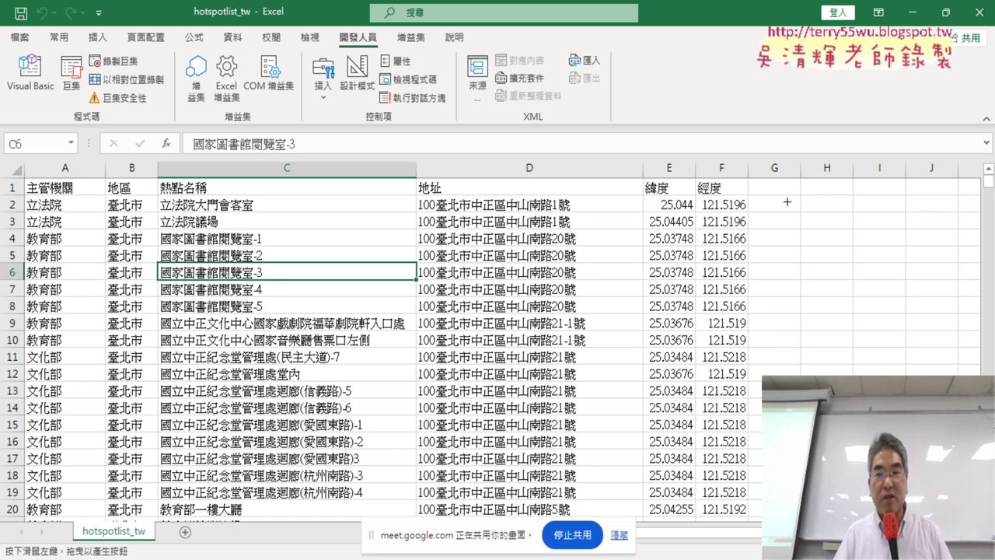
{"action": "left_click_drag", "start_coordinate": [786, 203], "coordinate": [928, 234]}
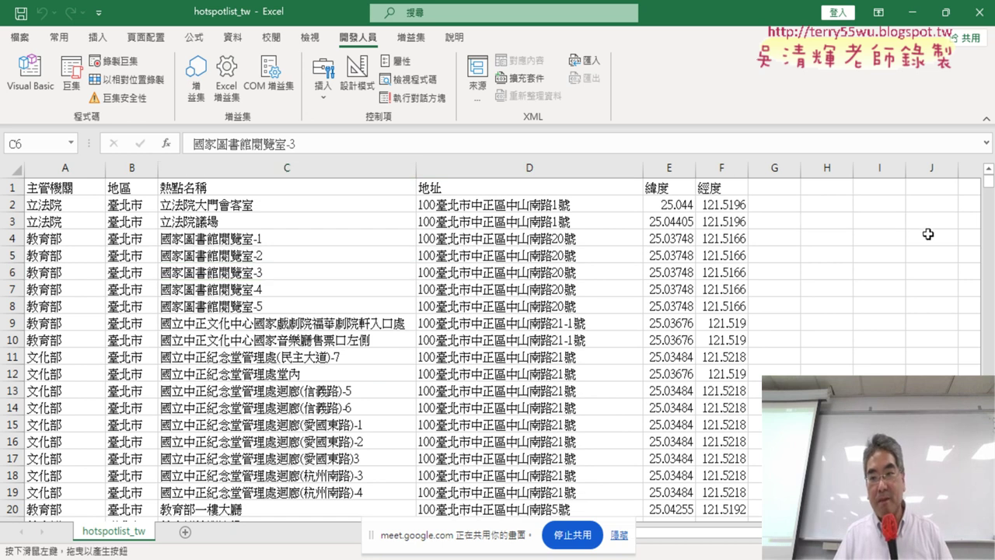
{"action": "left_click", "coordinate": [297, 283]}
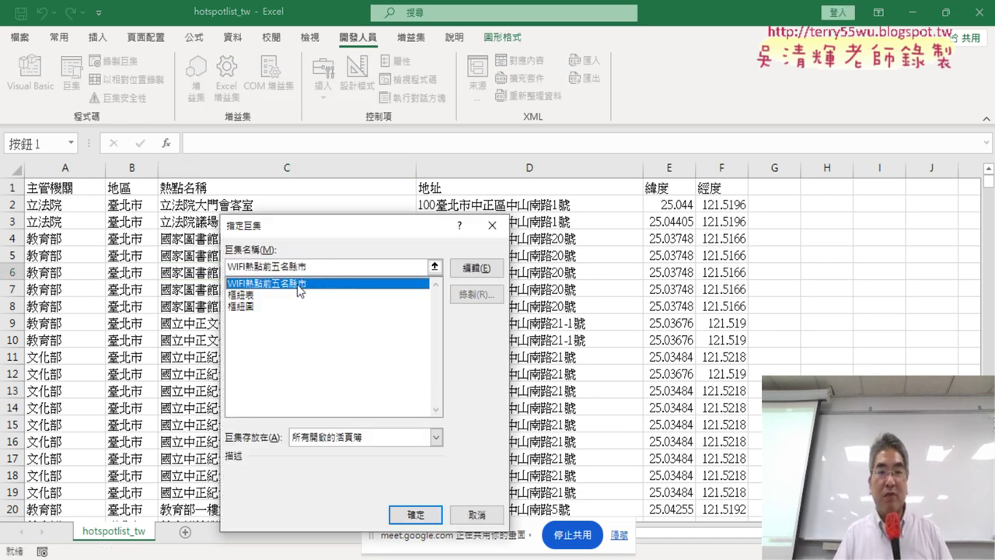
Step: Label the button WIFI熱點前五名縣市 and click it to build the pivot table and chart
{"action": "right_click", "coordinate": [301, 268]}
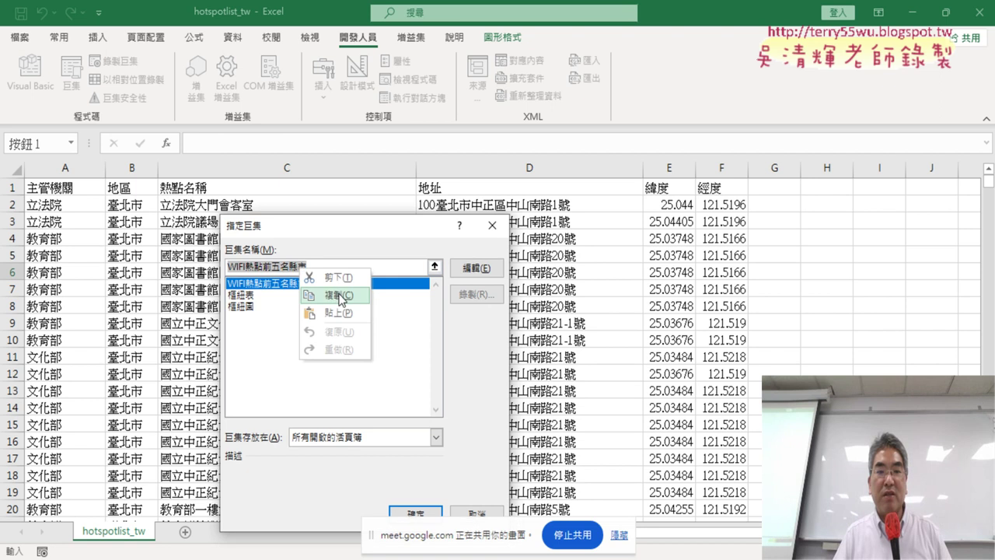
{"action": "left_click", "coordinate": [416, 515]}
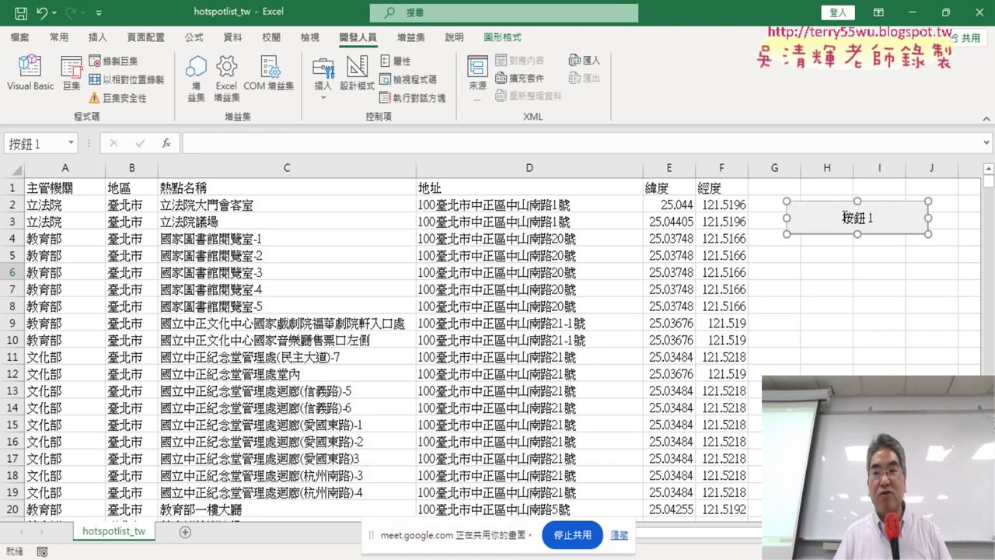
{"action": "left_click", "coordinate": [854, 218]}
{"action": "key", "text": "BackSpace"}
{"action": "key", "text": "BackSpace"}
{"action": "key", "text": "BackSpace"}
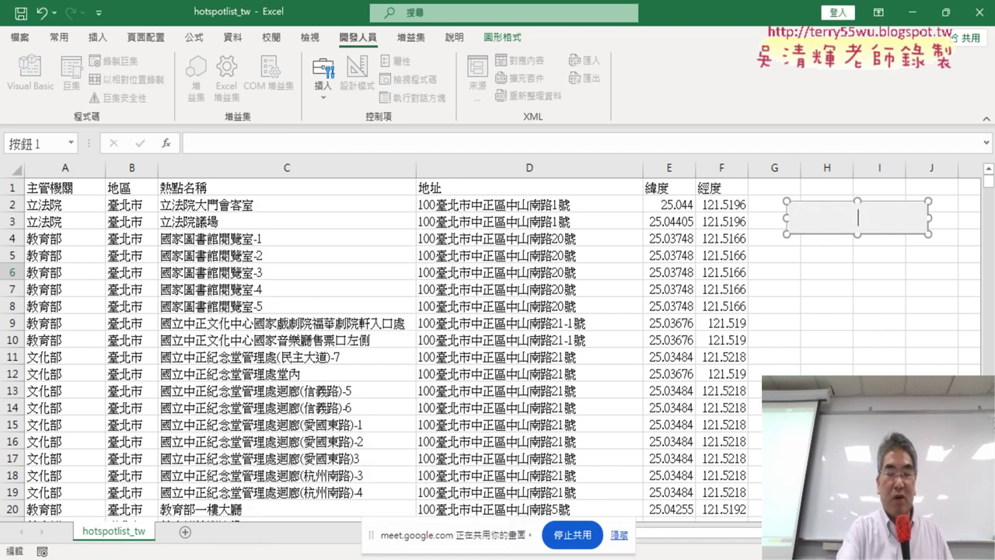
{"action": "key", "text": "ctrl+v"}
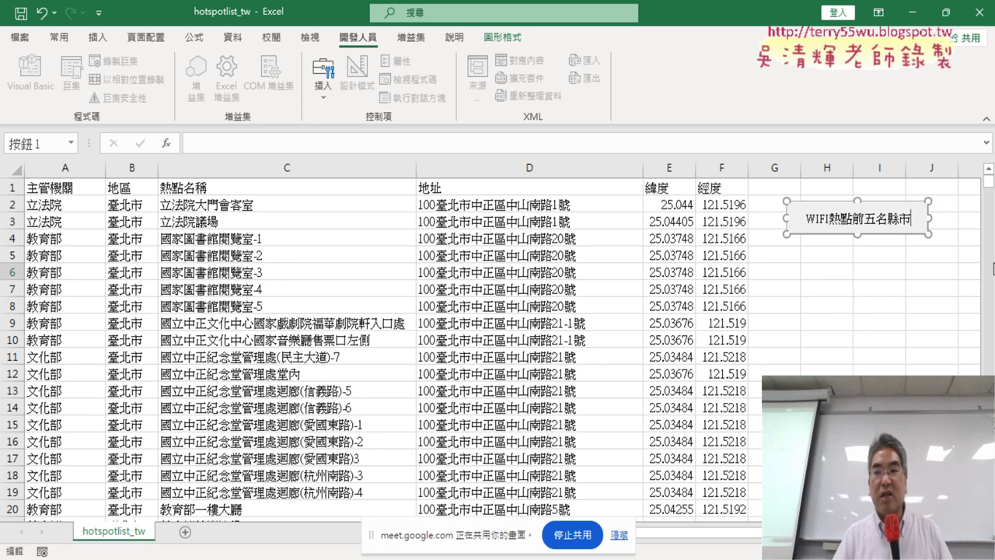
{"action": "left_click", "coordinate": [922, 355]}
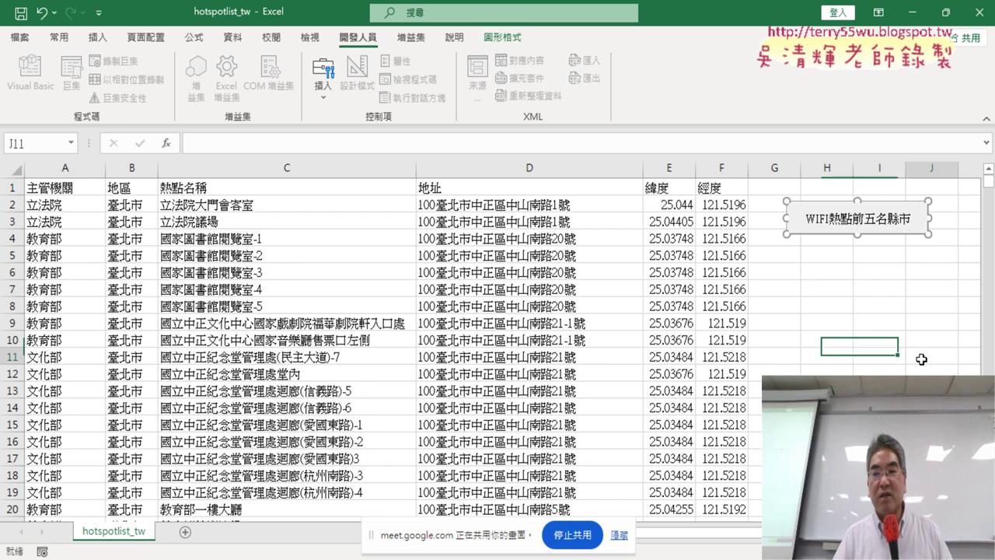
{"action": "left_click", "coordinate": [866, 225]}
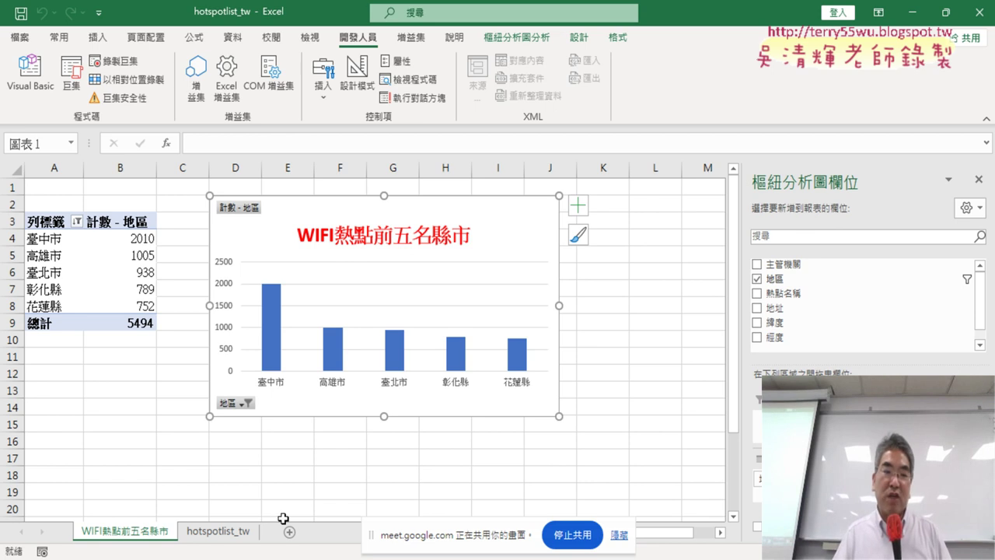
{"action": "right_click", "coordinate": [132, 538]}
{"action": "left_click", "coordinate": [184, 348]}
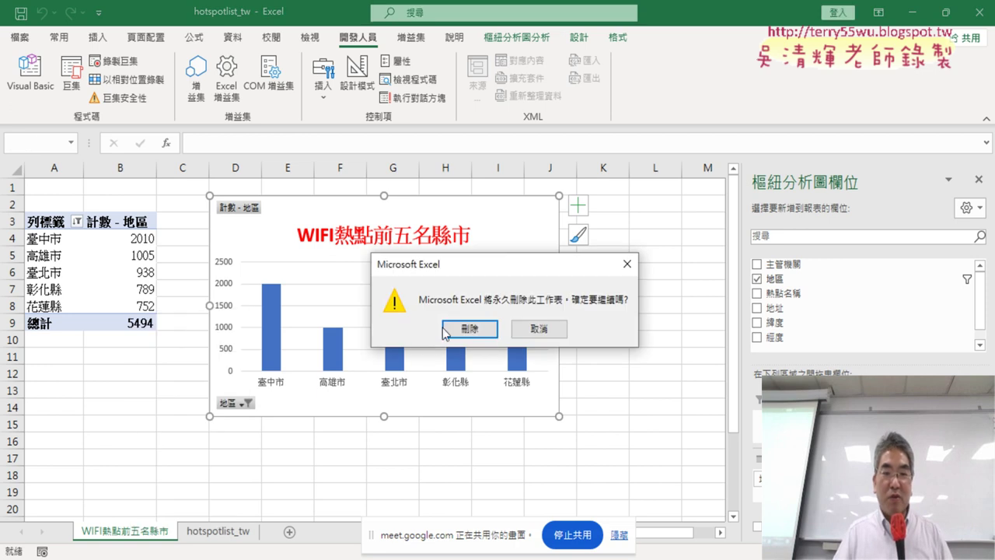
{"action": "left_click", "coordinate": [444, 331]}
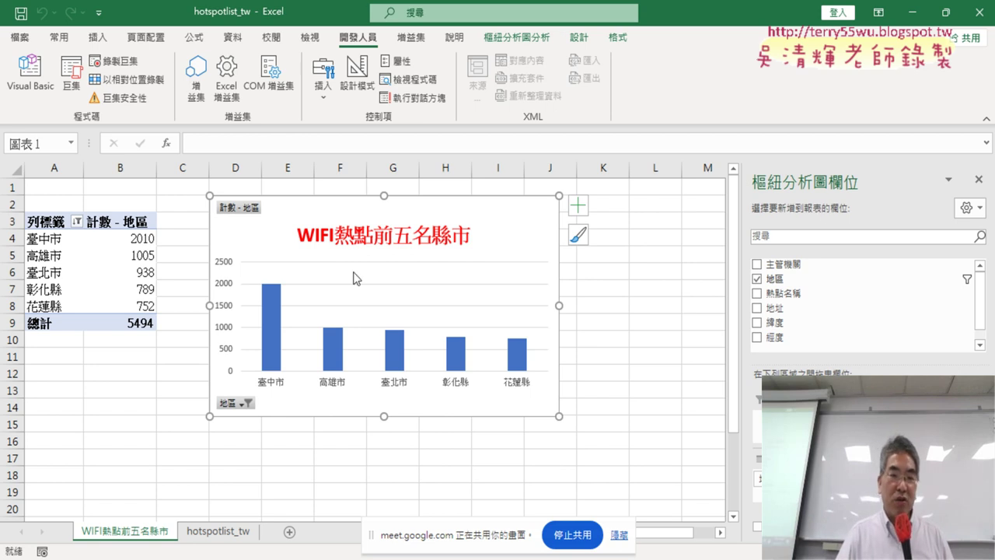
Step: Delete the existing WIFI熱點前五名縣市 sheet
{"action": "right_click", "coordinate": [129, 534]}
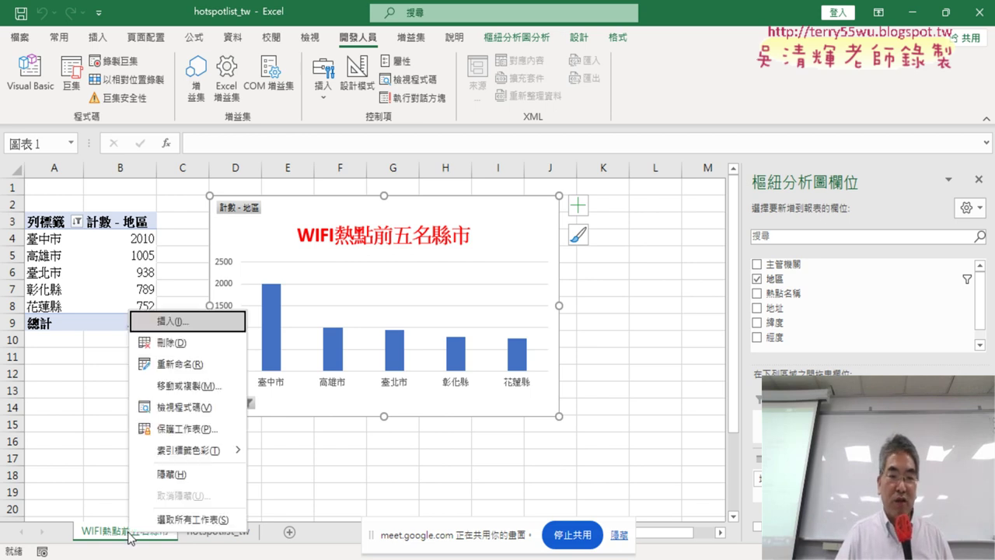
{"action": "left_click", "coordinate": [179, 343]}
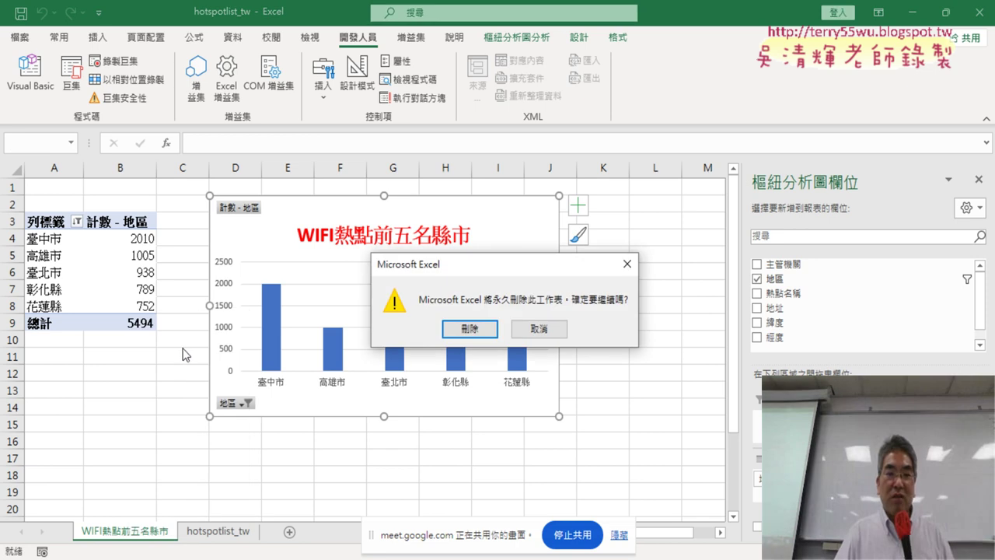
{"action": "left_click", "coordinate": [466, 329]}
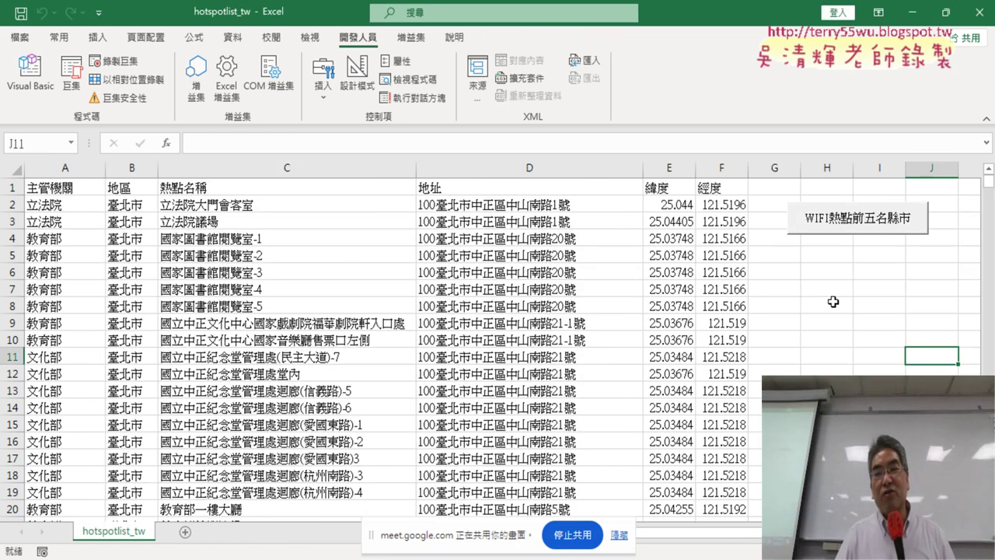
Step: Rebuild the report from the button, then click it again on hotspotlist_tw to trigger error 1004
{"action": "left_click", "coordinate": [857, 227]}
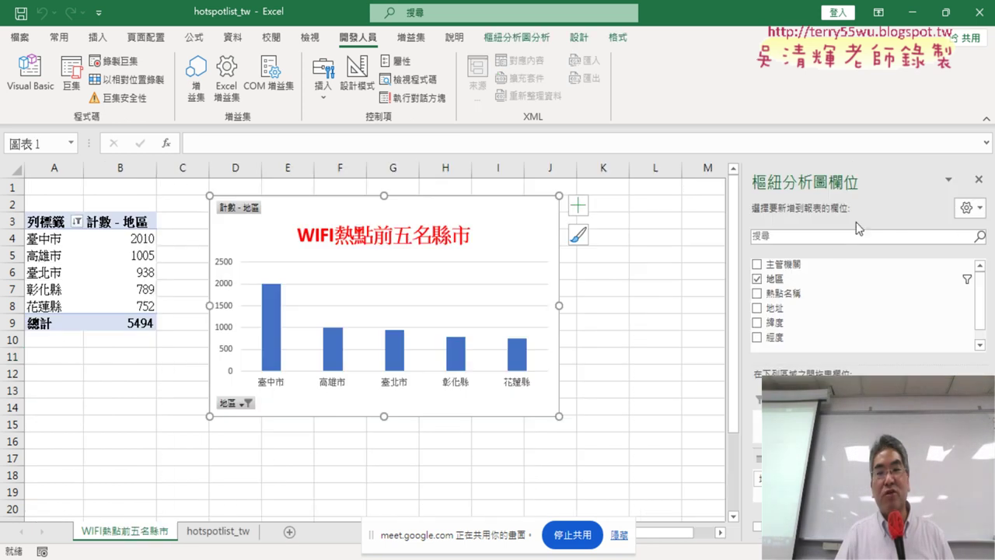
{"action": "left_click", "coordinate": [218, 532]}
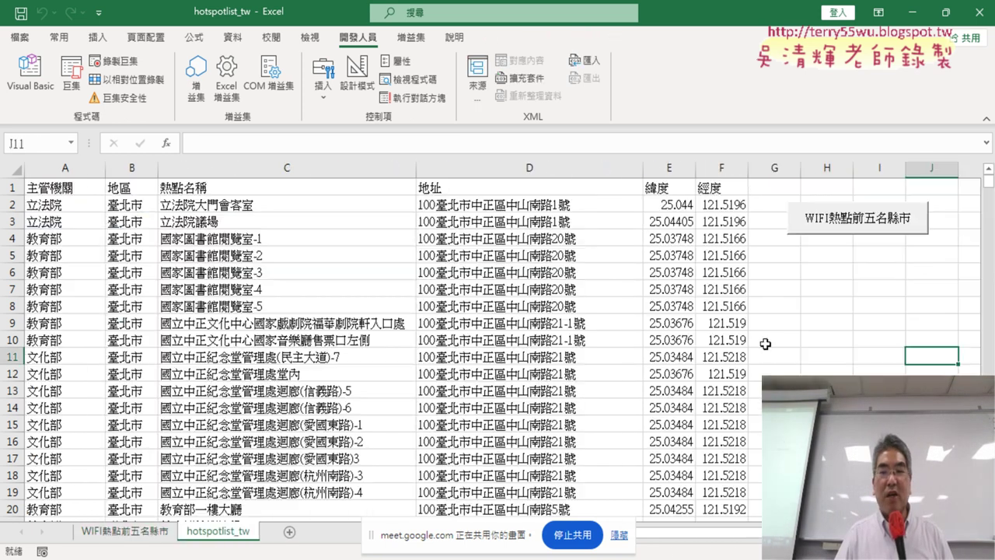
{"action": "left_click", "coordinate": [889, 221]}
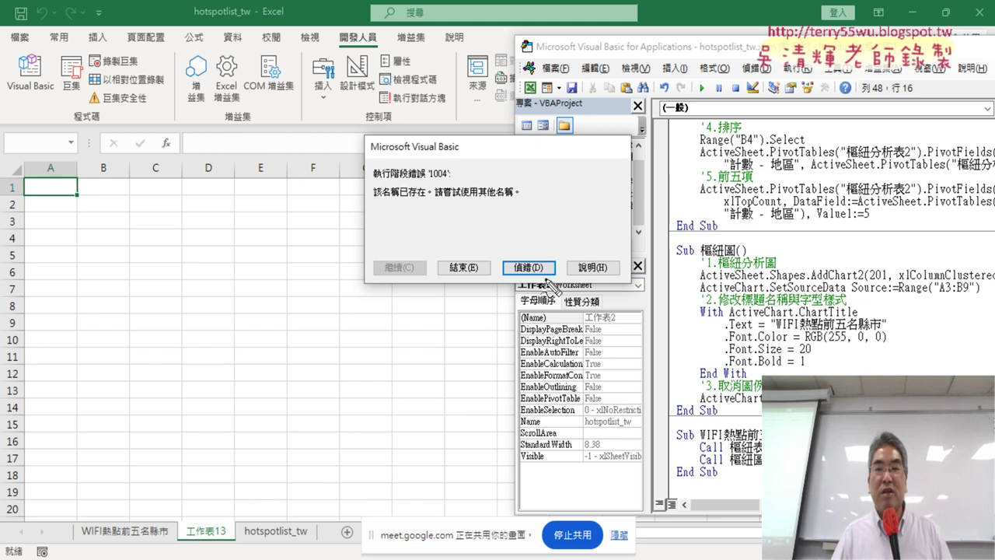
Step: Debug to the failing ActiveSheet.Name line and annotate it against the existing WIFI熱點前五名縣市 sheet tab
{"action": "mouse_move", "coordinate": [554, 275]}
{"action": "left_mouse_down"}
{"action": "mouse_move", "coordinate": [507, 274]}
{"action": "mouse_move", "coordinate": [556, 276]}
{"action": "left_mouse_up"}
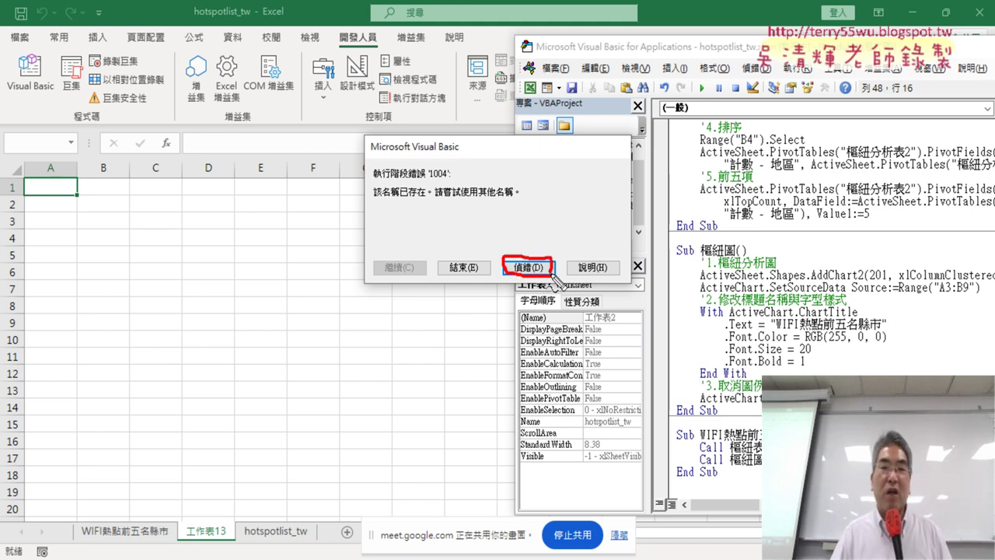
{"action": "key", "text": "Escape"}
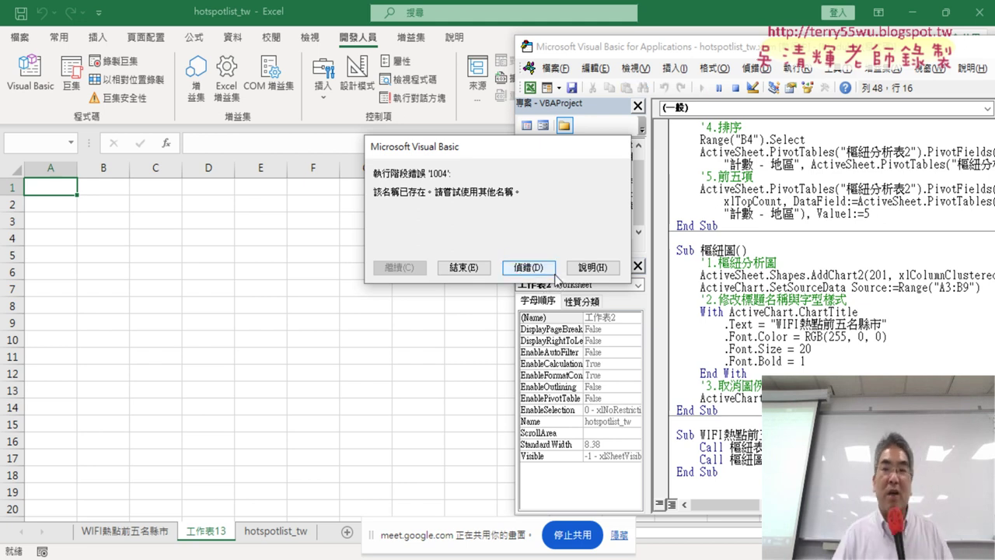
{"action": "left_click", "coordinate": [547, 268]}
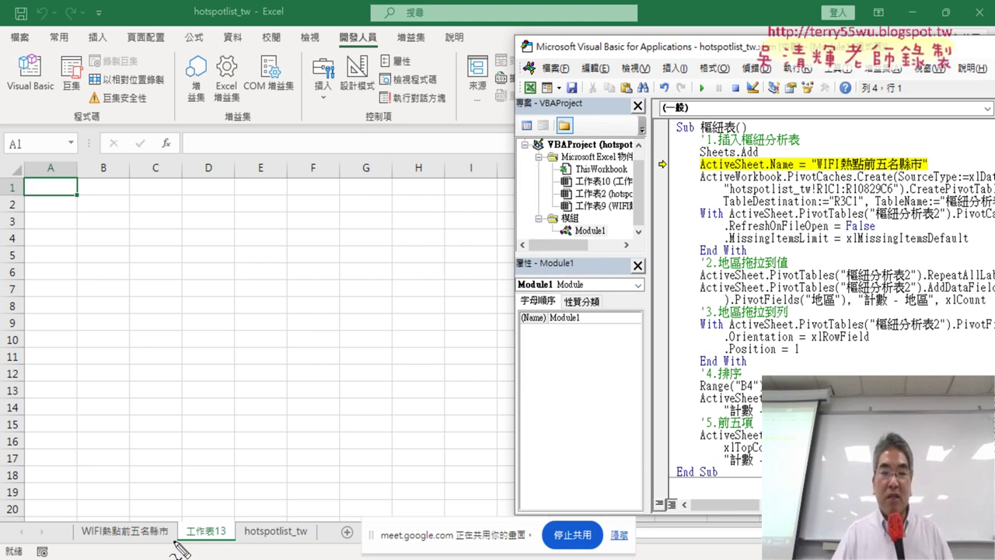
{"action": "left_click_drag", "start_coordinate": [165, 543], "coordinate": [105, 544]}
{"action": "left_click_drag", "start_coordinate": [78, 531], "coordinate": [152, 542]}
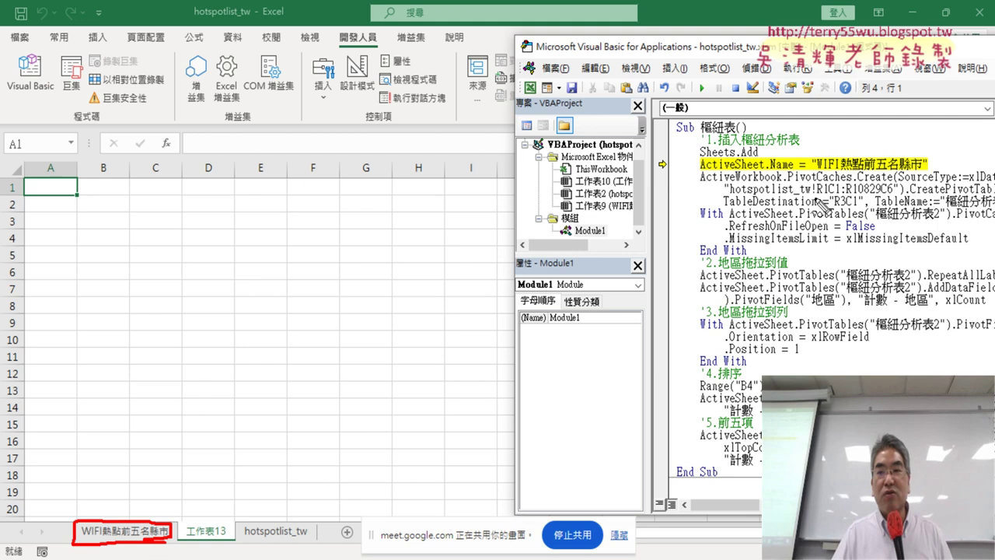
{"action": "left_click_drag", "start_coordinate": [818, 179], "coordinate": [916, 176]}
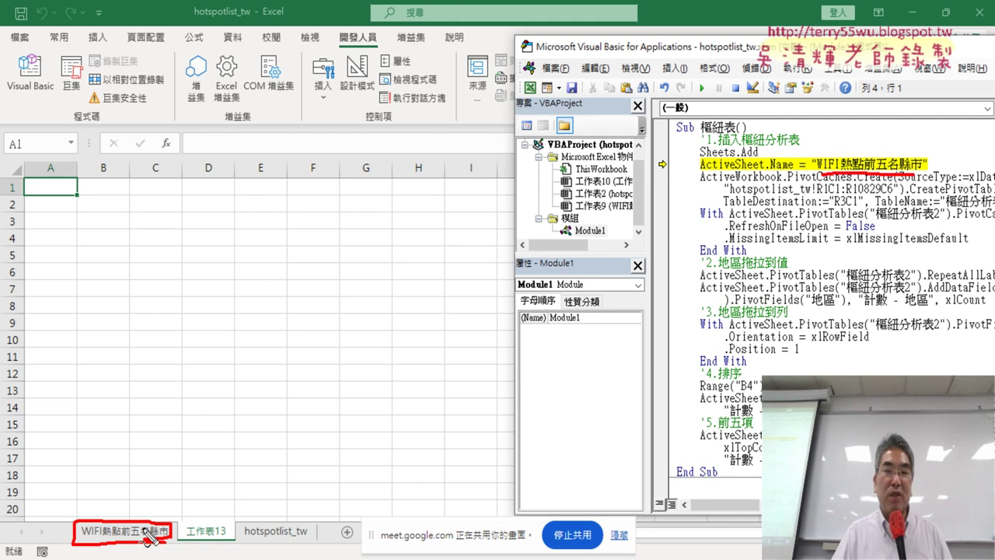
{"action": "mouse_move", "coordinate": [844, 142]}
{"action": "left_mouse_down"}
{"action": "mouse_move", "coordinate": [99, 413]}
{"action": "mouse_move", "coordinate": [92, 536]}
{"action": "left_mouse_up"}
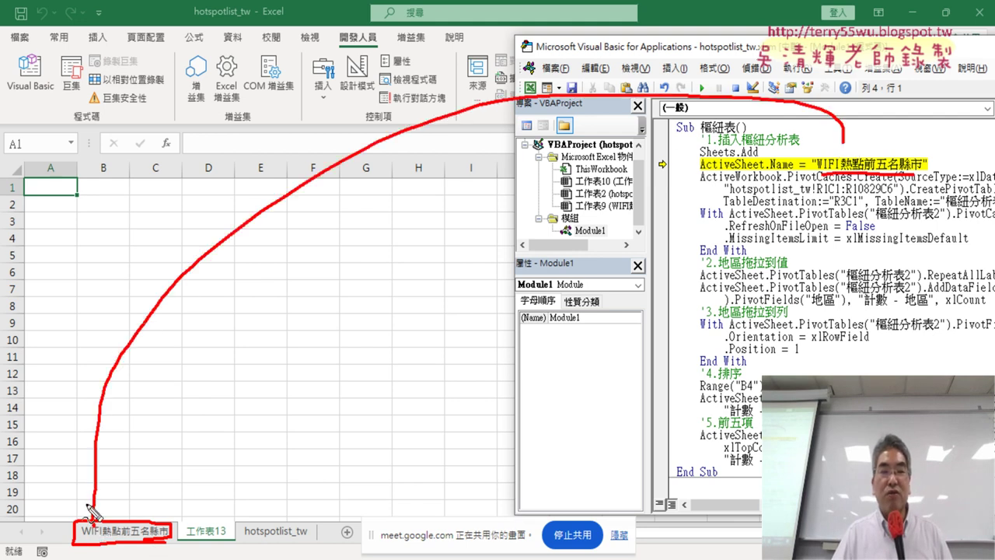
{"action": "left_click_drag", "start_coordinate": [70, 484], "coordinate": [89, 534]}
Step: Erase the pen annotations and bring up the options for the 工作表13 sheet
{"action": "left_click_drag", "start_coordinate": [128, 490], "coordinate": [92, 535]}
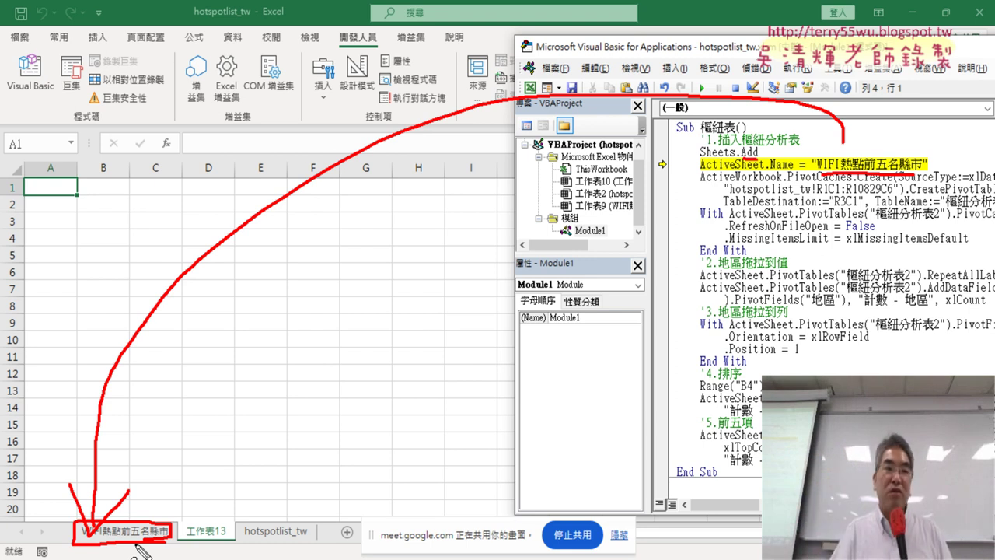
{"action": "key", "text": "Escape"}
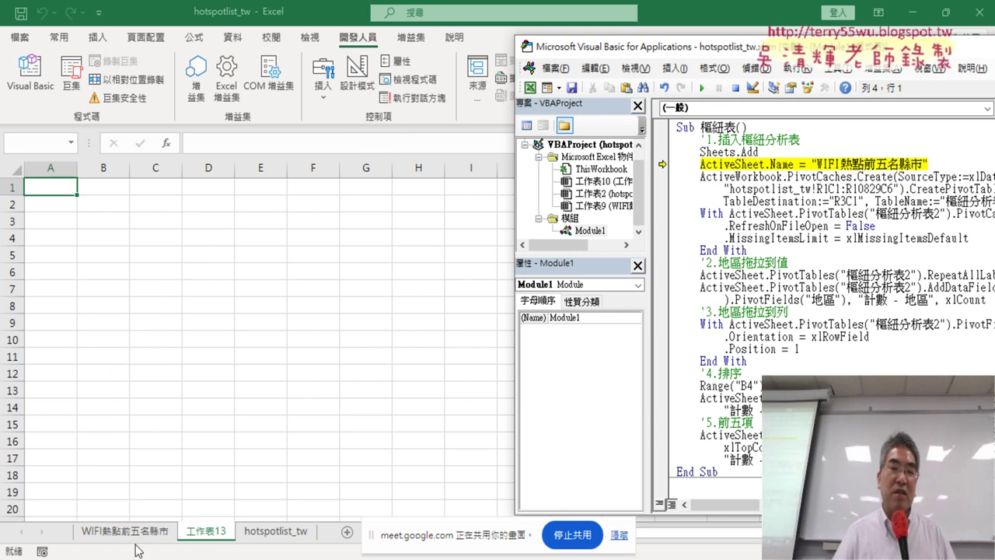
{"action": "right_click", "coordinate": [220, 535]}
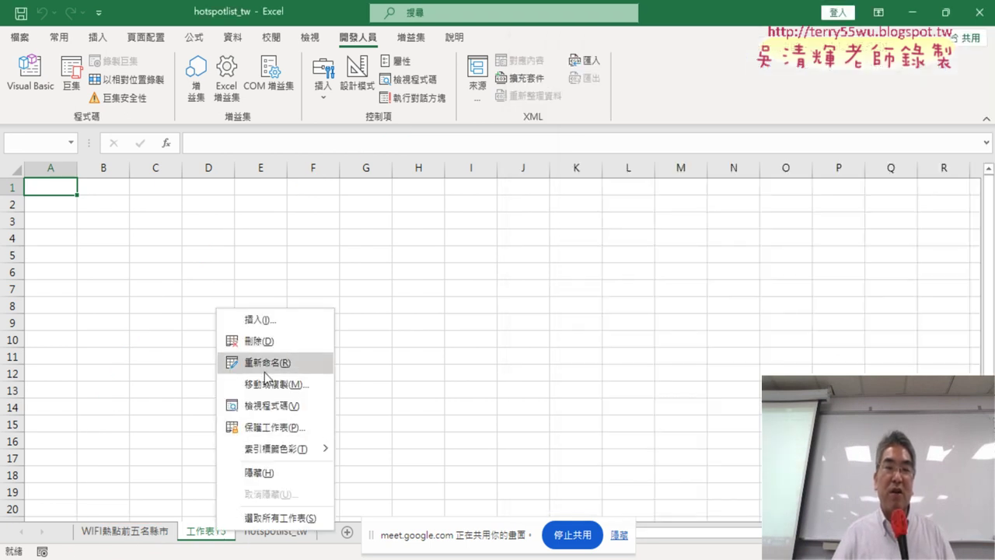
Step: Delete sheets 工作表13 and WIFI熱點前五名縣市, confirming each deletion
{"action": "left_click", "coordinate": [264, 340]}
{"action": "left_click", "coordinate": [469, 334]}
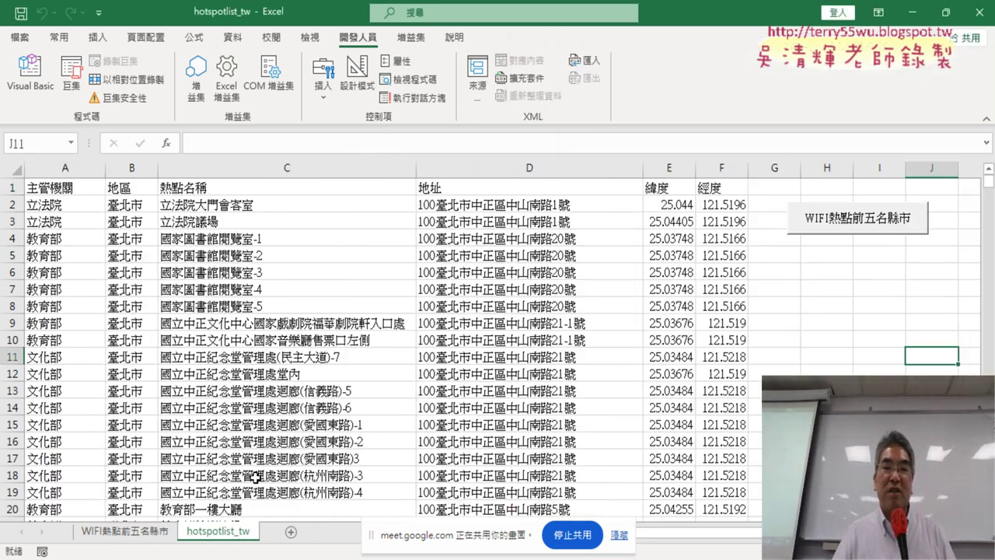
{"action": "left_click", "coordinate": [145, 535]}
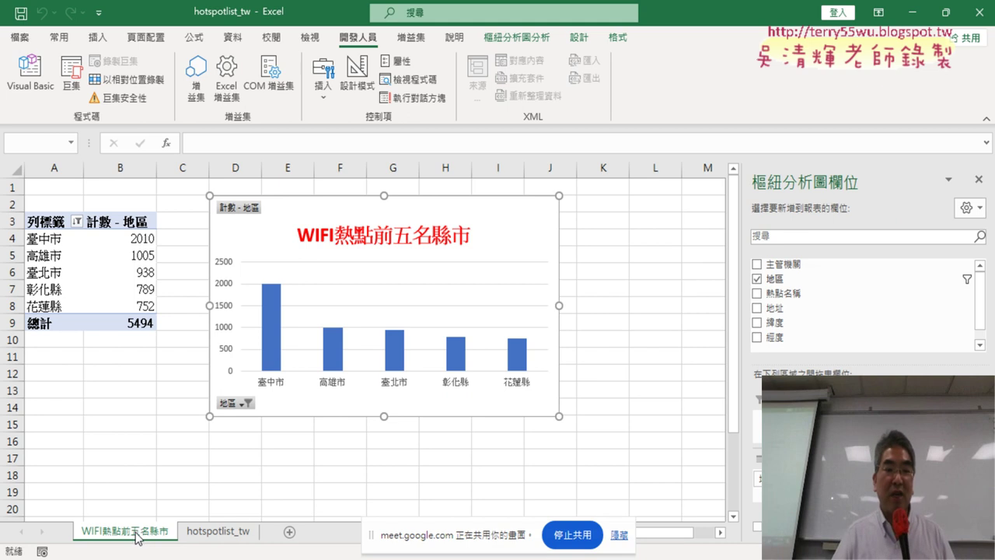
{"action": "right_click", "coordinate": [137, 537]}
{"action": "left_click", "coordinate": [201, 342]}
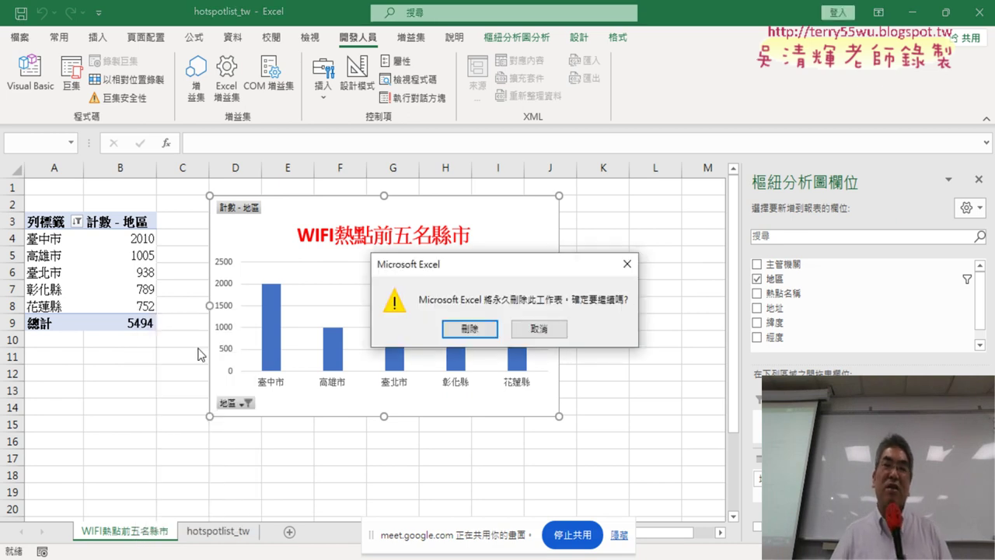
{"action": "left_click", "coordinate": [466, 333]}
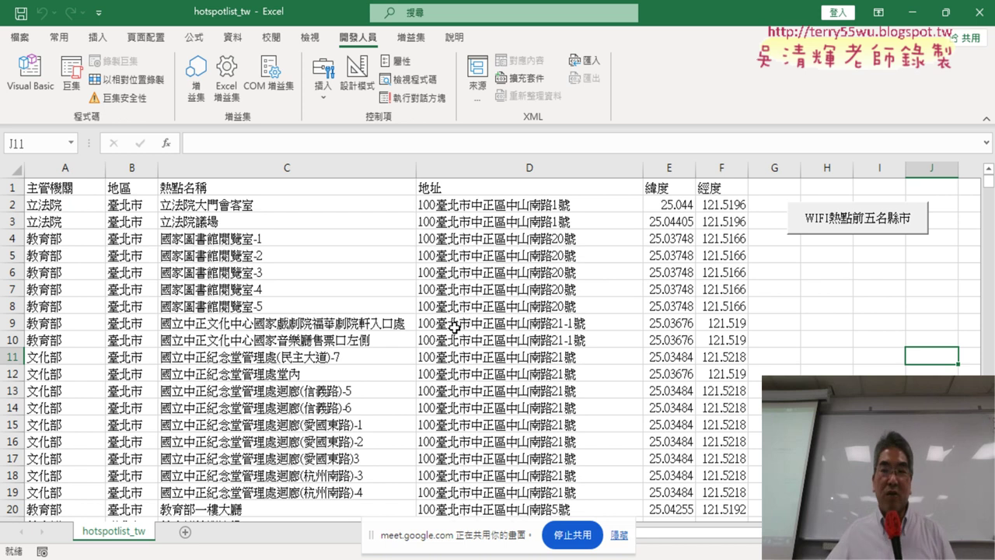
Step: Reset the halted macro in the VBA editor, rerun the button, and return to hotspotlist_tw
{"action": "left_click", "coordinate": [865, 233]}
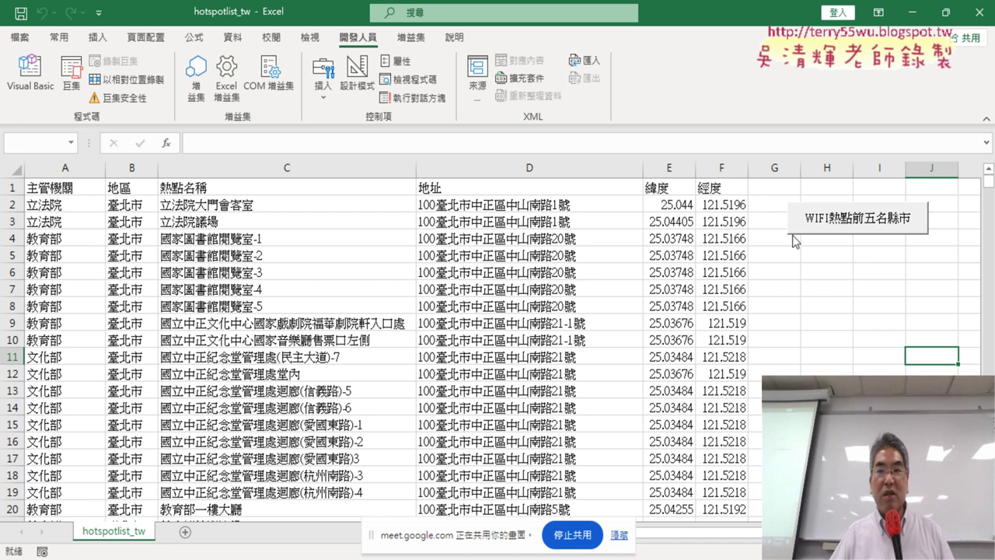
{"action": "left_click", "coordinate": [601, 288]}
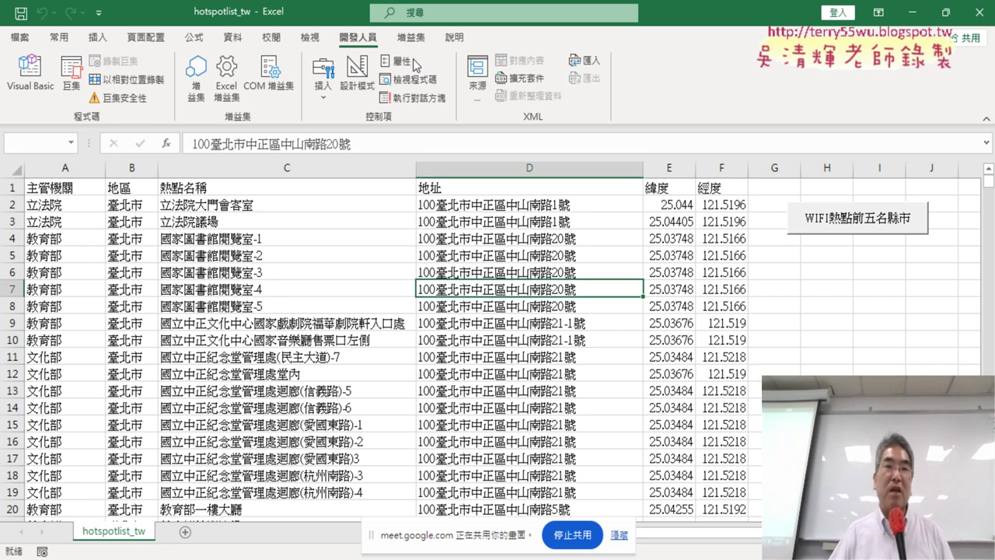
{"action": "left_click", "coordinate": [24, 80]}
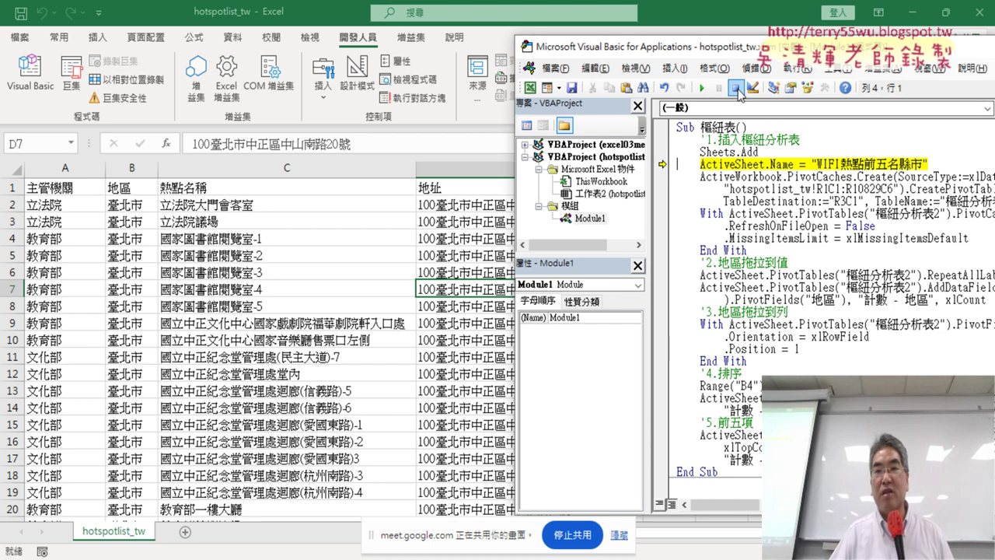
{"action": "left_click", "coordinate": [735, 88]}
{"action": "left_click", "coordinate": [420, 279]}
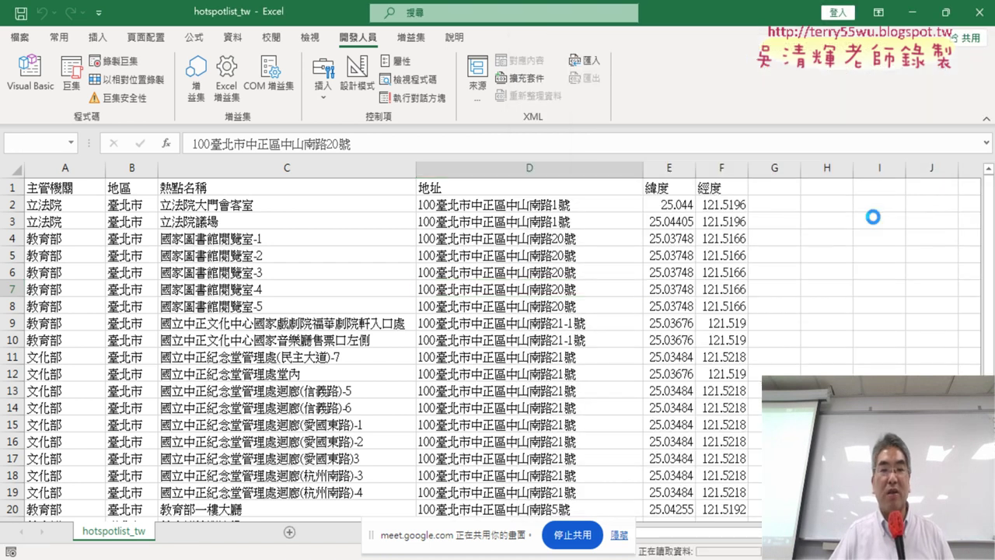
{"action": "left_click", "coordinate": [872, 219]}
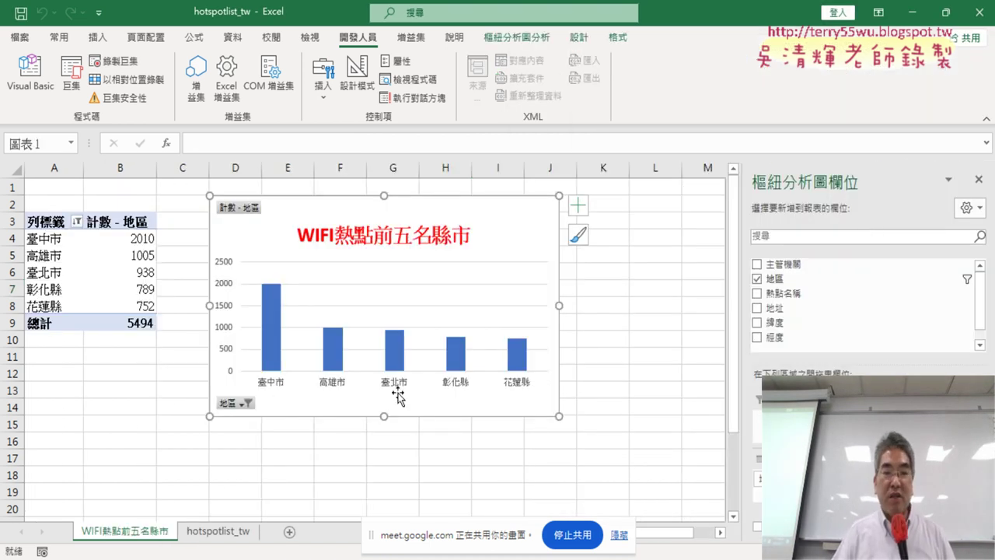
{"action": "left_click", "coordinate": [231, 535]}
Step: Rerun the button into error 1004, debug, and review the master WIFI熱點前五名縣市 procedure
{"action": "left_click", "coordinate": [833, 226]}
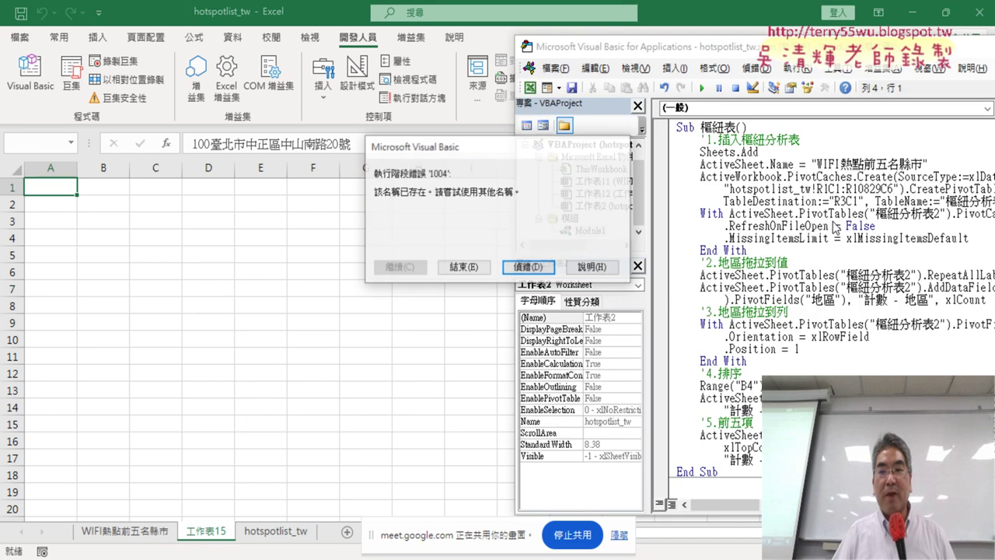
{"action": "left_click", "coordinate": [553, 266]}
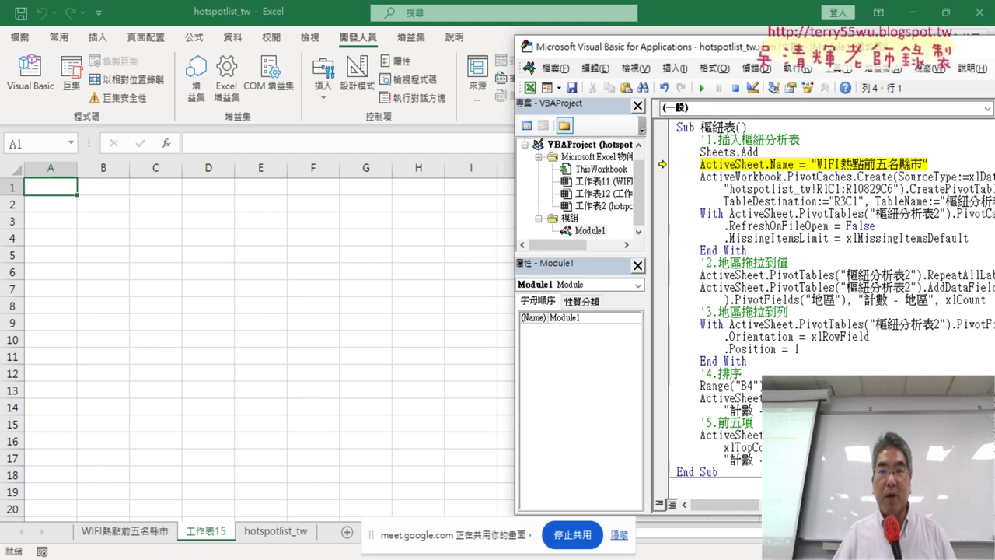
{"action": "left_click_drag", "start_coordinate": [801, 48], "coordinate": [440, 38]}
{"action": "scroll", "coordinate": [576, 226], "scroll_direction": "down", "scroll_amount": 5}
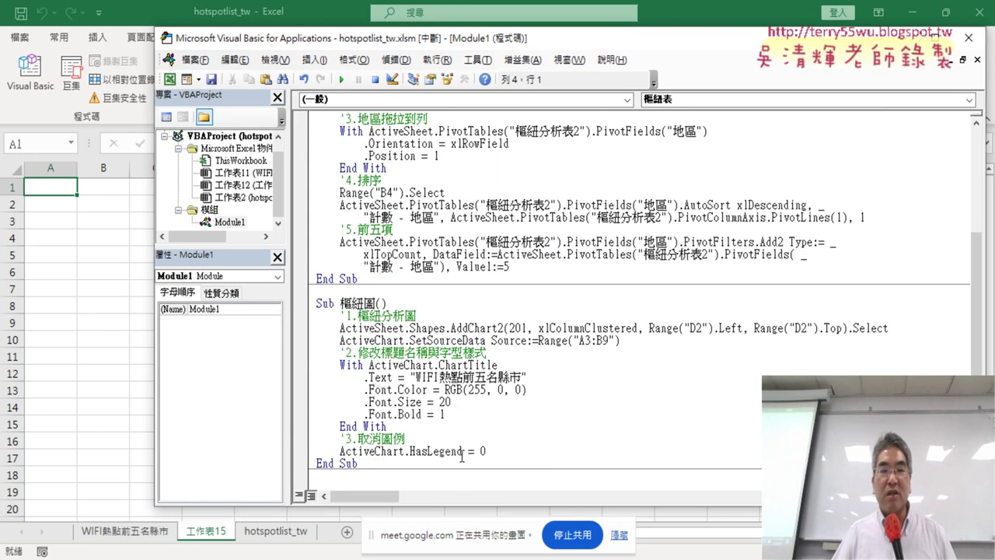
{"action": "scroll", "coordinate": [462, 456], "scroll_direction": "down", "scroll_amount": 2}
{"action": "left_click_drag", "start_coordinate": [394, 464], "coordinate": [316, 414]}
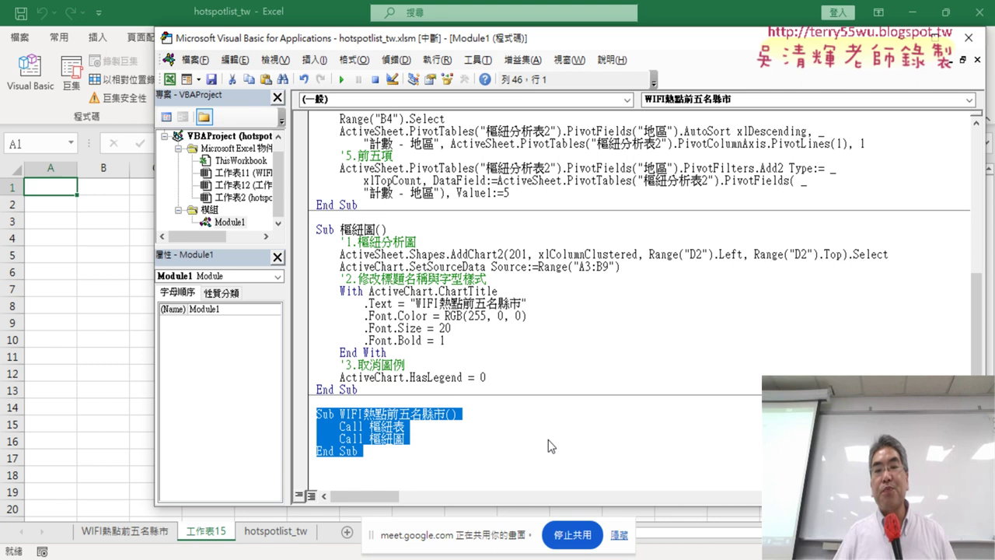
Step: Check the hotspotlist_tw, 工作表15 and WIFI熱點前五名縣市 sheets, ending on the pivot report
{"action": "left_click", "coordinate": [265, 534]}
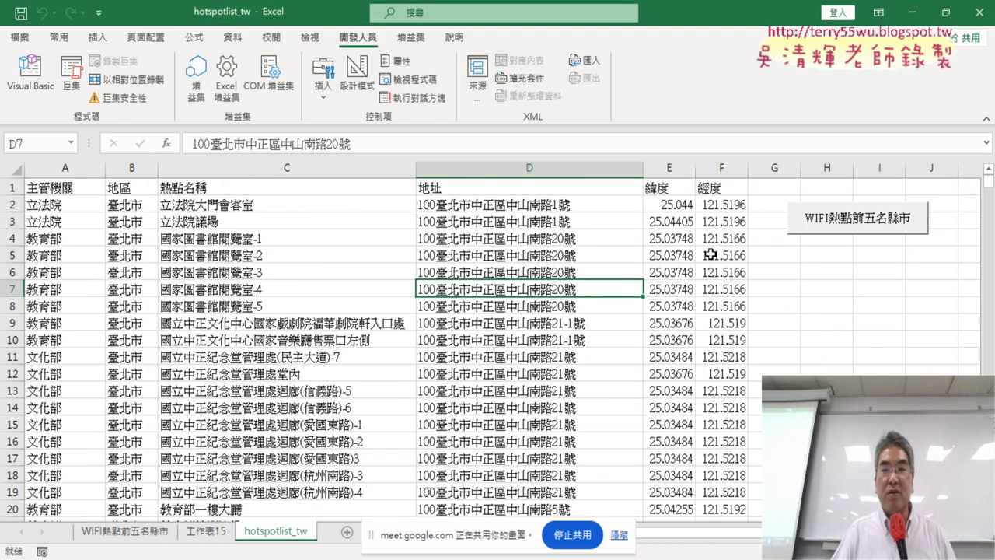
{"action": "left_click", "coordinate": [211, 533]}
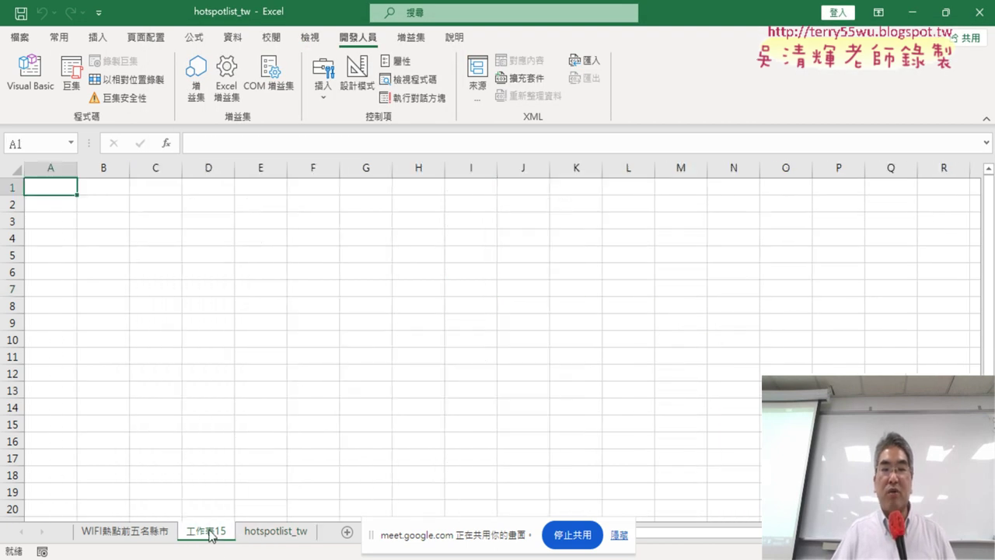
{"action": "left_click", "coordinate": [142, 531]}
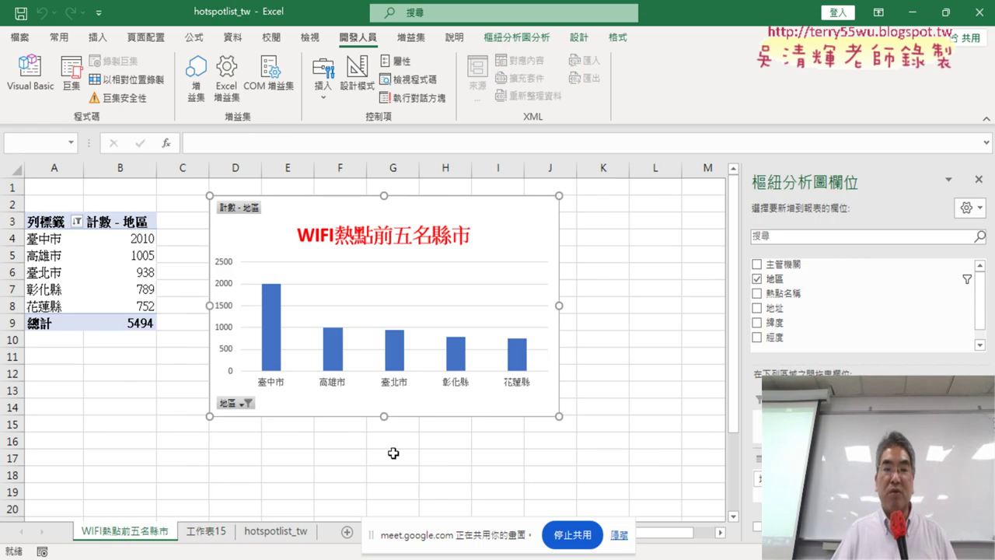
Step: Resume the 樞紐表 macro and debug the run-time error 1004 at its PivotCaches.Create line
{"action": "left_click", "coordinate": [30, 70]}
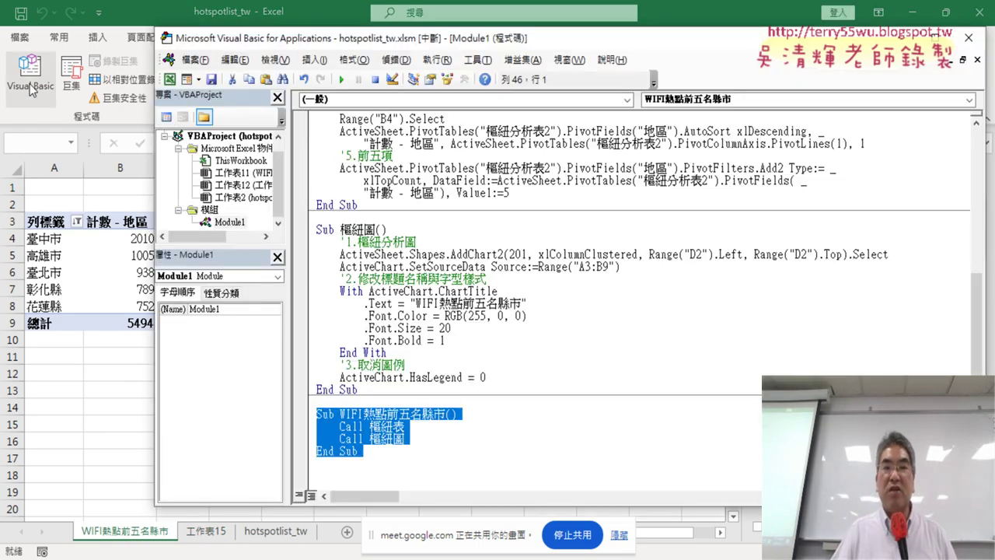
{"action": "scroll", "coordinate": [601, 219], "scroll_direction": "up", "scroll_amount": 4}
{"action": "scroll", "coordinate": [601, 219], "scroll_direction": "up", "scroll_amount": 4}
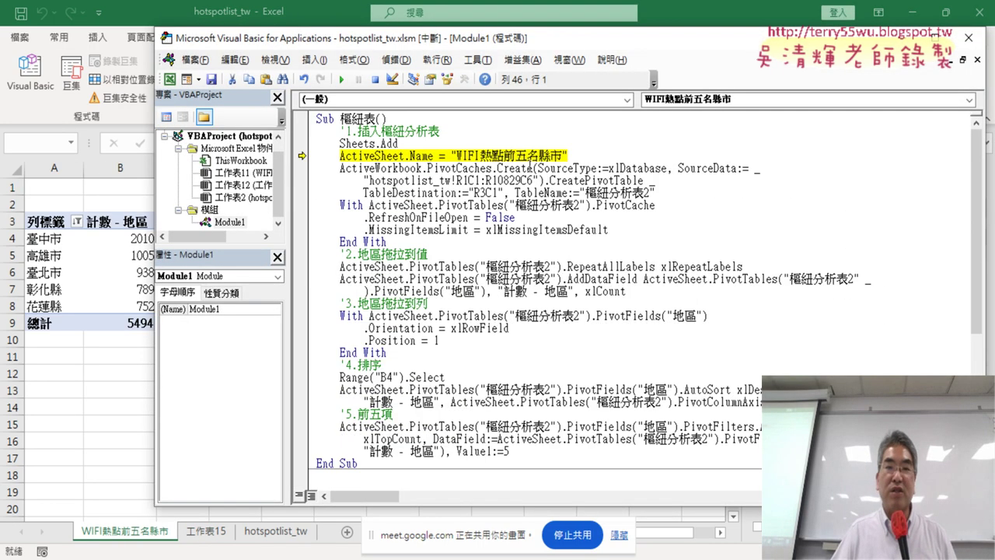
{"action": "left_click", "coordinate": [341, 79]}
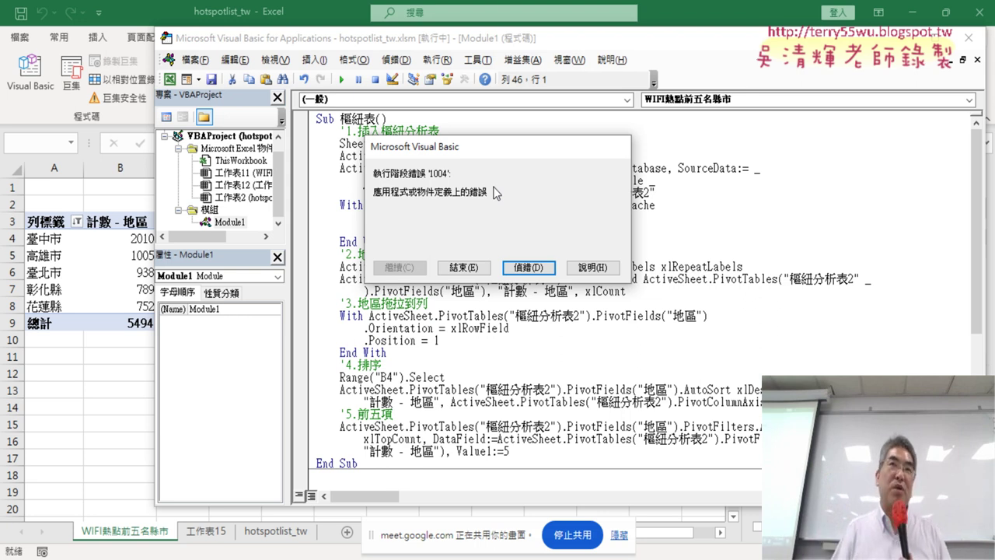
{"action": "left_click", "coordinate": [529, 268]}
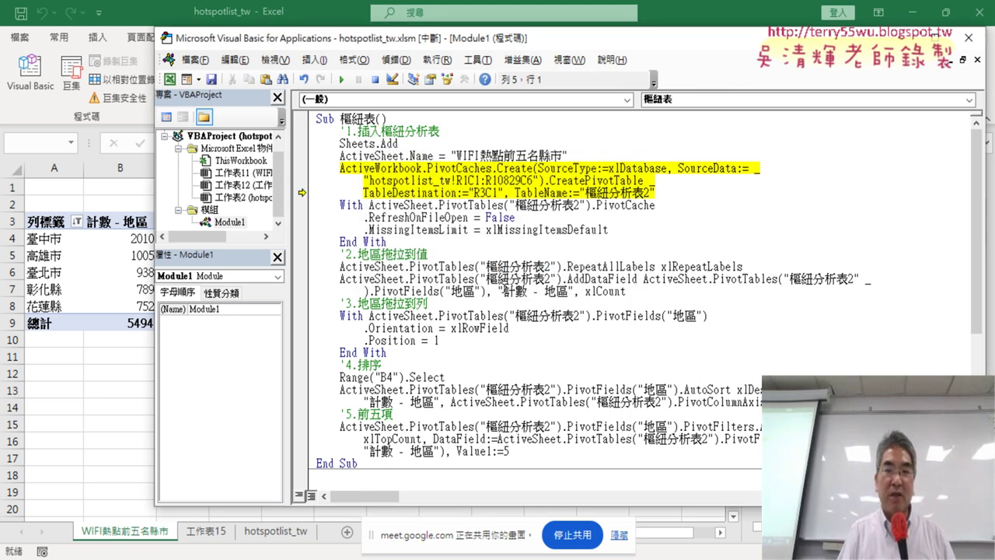